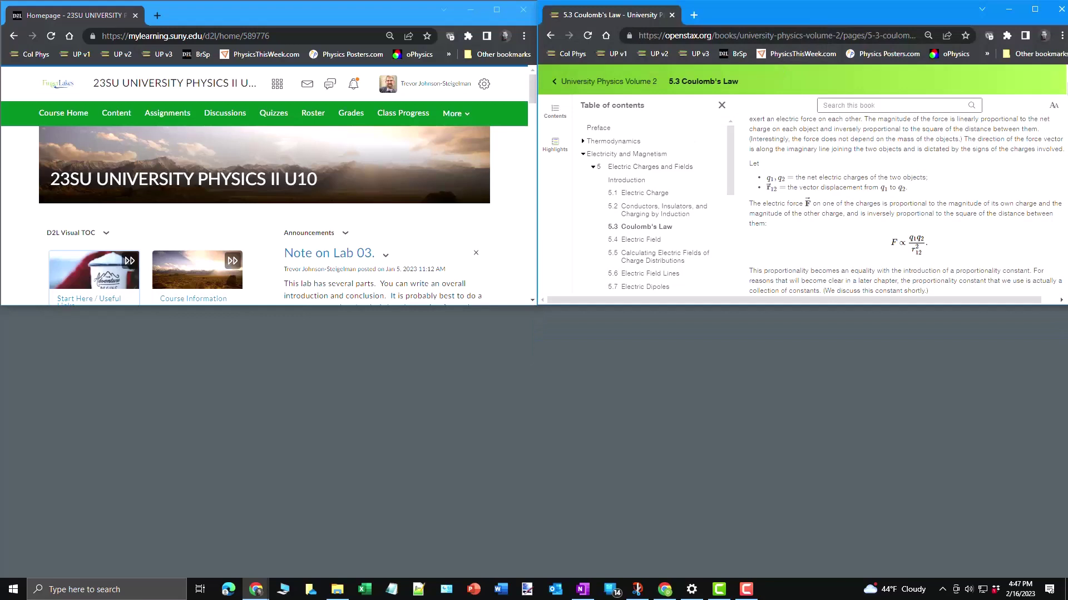
Reposition the Brightspace window and move the Desmos window into the lower-right screen quarter.
left_click_drag(217, 15, 215, 308)
left_click_drag(360, 306, 868, 306)
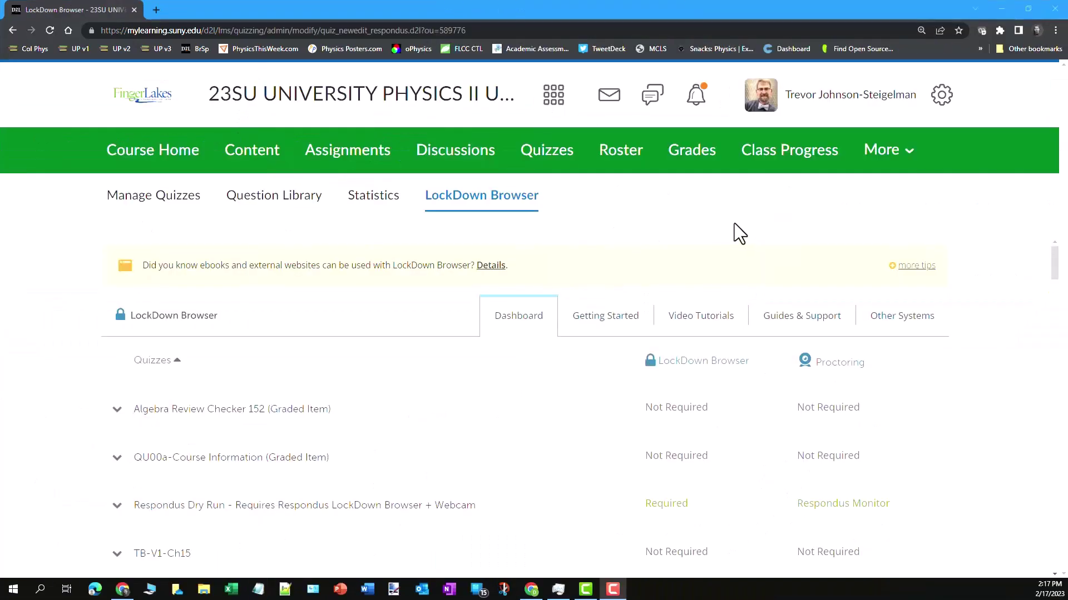
Expand the Respondus Dry Run row and its Advanced Settings to review the LockDown Browser requirements.
scroll(74, 436, "down", 3)
left_click(118, 371)
scroll(78, 397, "down", 2)
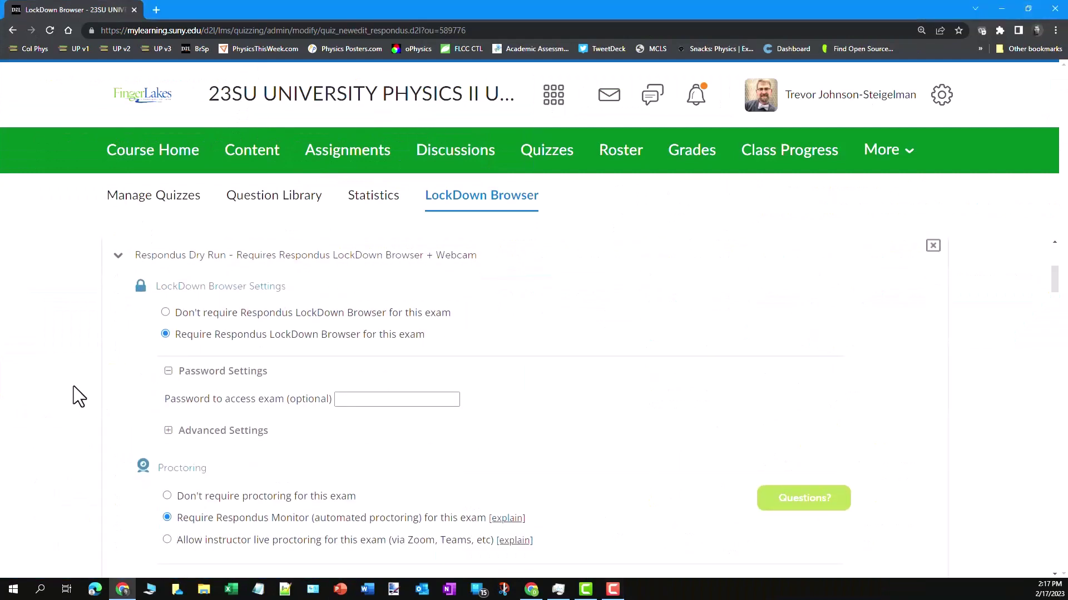
left_click(168, 414)
scroll(105, 410, "down", 5)
scroll(105, 410, "down", 5)
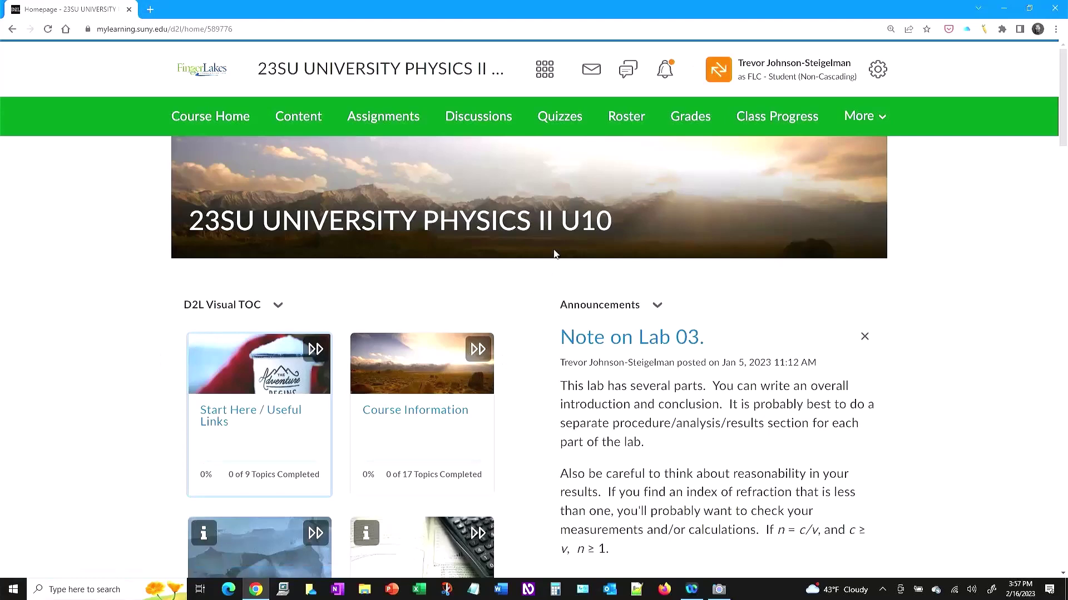
Open the course module and the UP2-EX01 quiz summary, scrolling down to its Quiz Requirements.
left_click(565, 120)
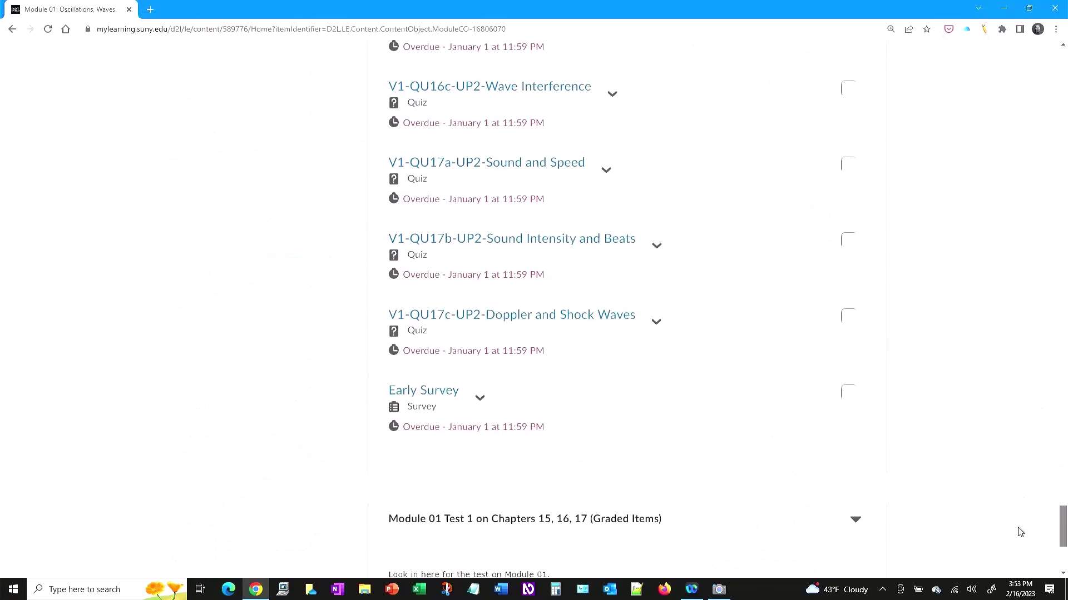
scroll(905, 529, "down", 5)
left_click(624, 391)
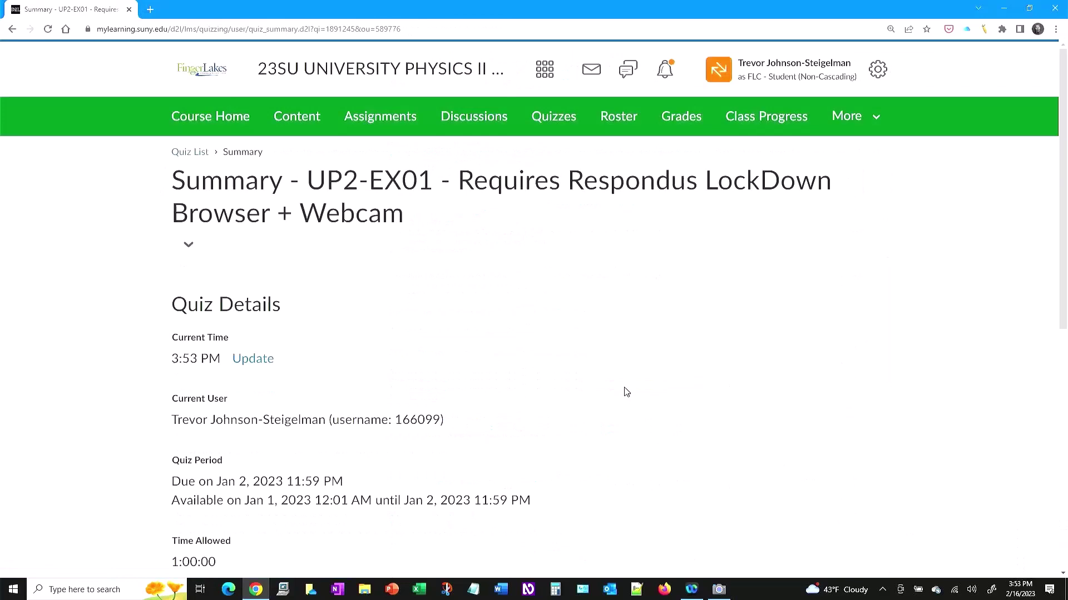
scroll(624, 391, "down", 8)
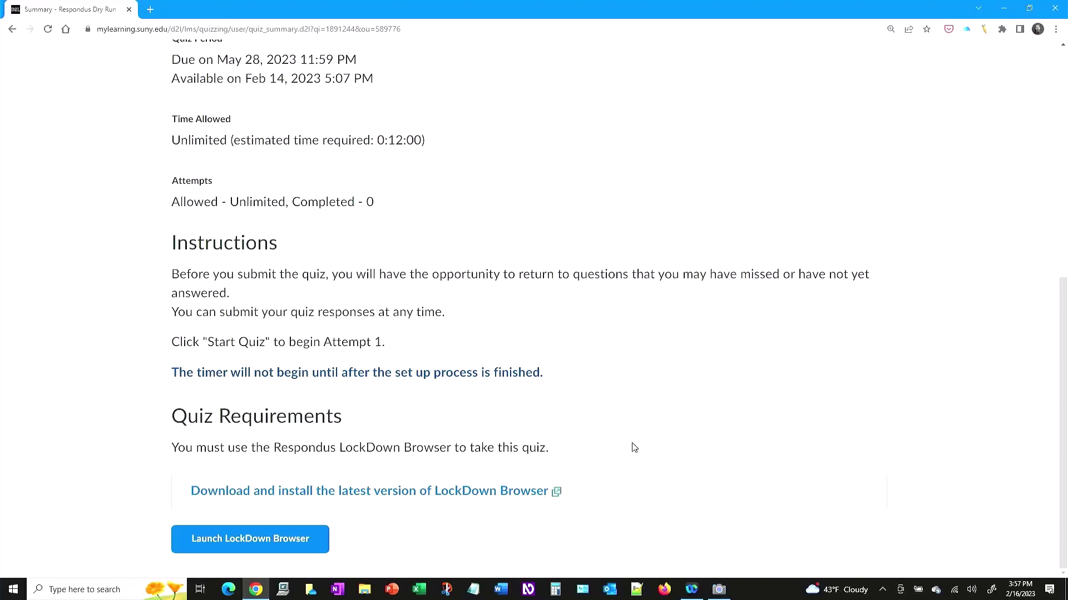
Open the LockDown Browser download page, keep the Windows version 2.1.0.02, and start the installer download.
left_click(455, 492)
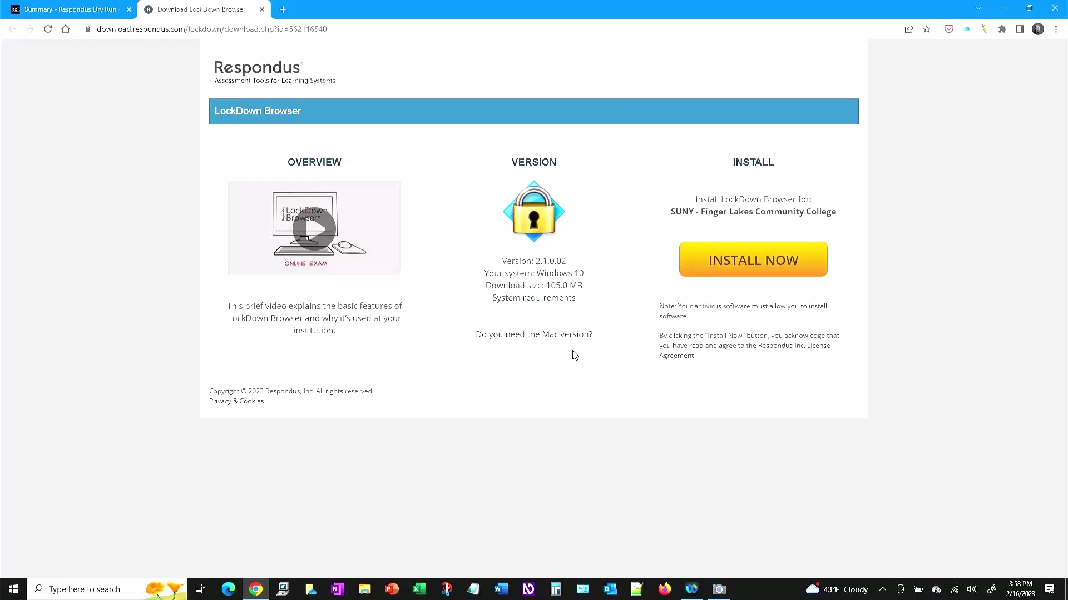
left_click(522, 340)
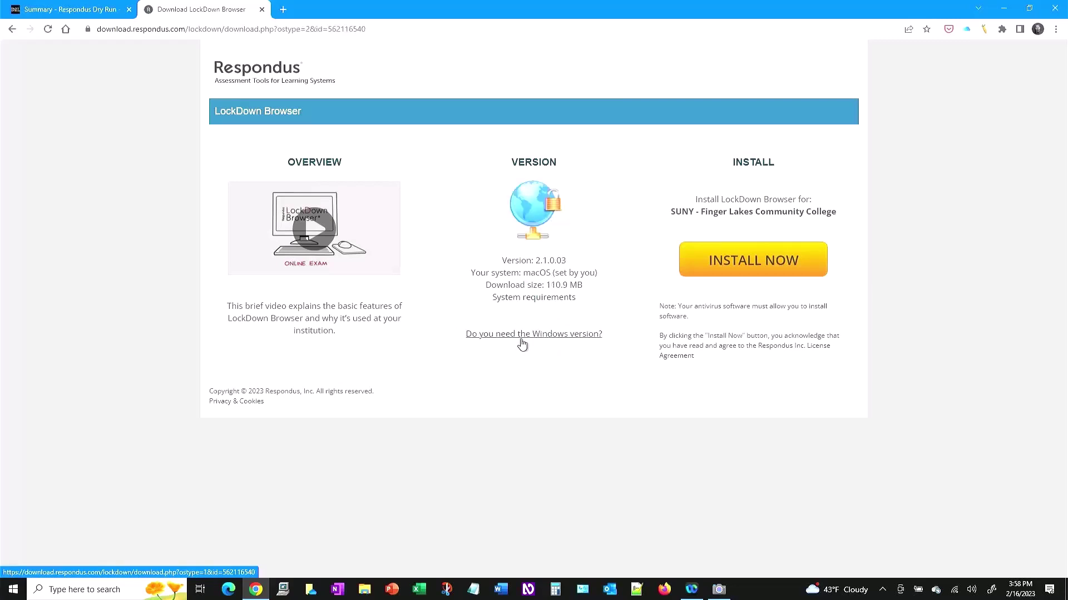
left_click(522, 341)
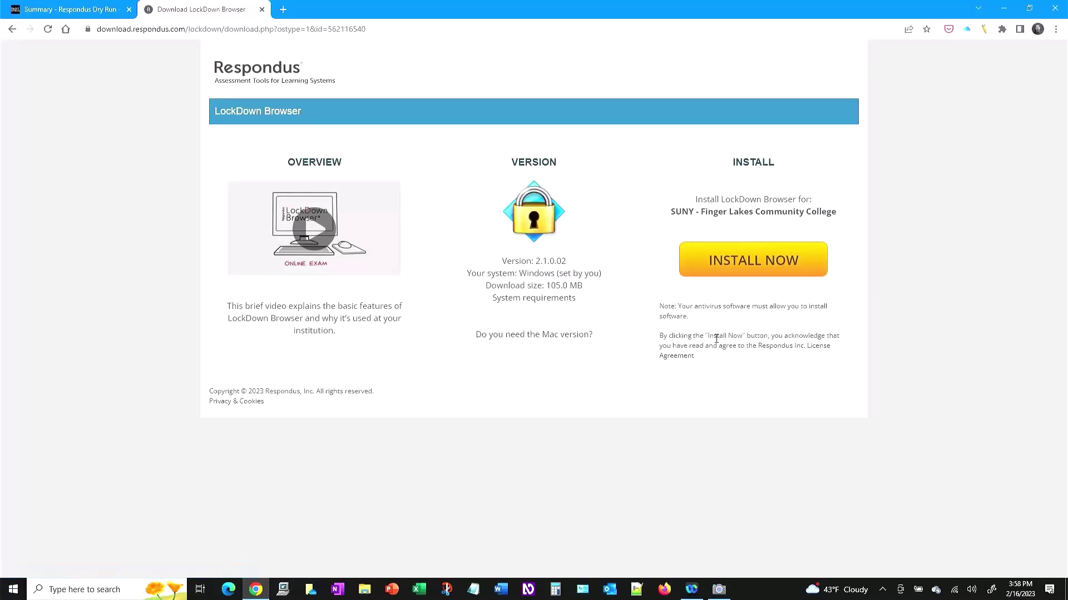
left_click(751, 262)
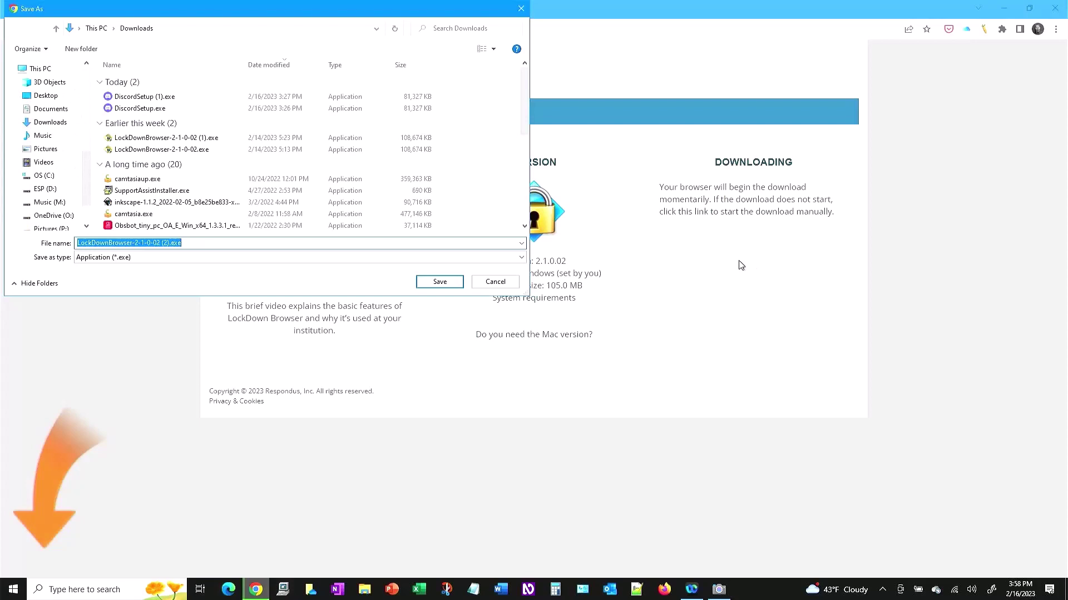
Save LockDownBrowser-2-1-0-02 (2).exe to Downloads and run it from the download bar.
left_click(441, 282)
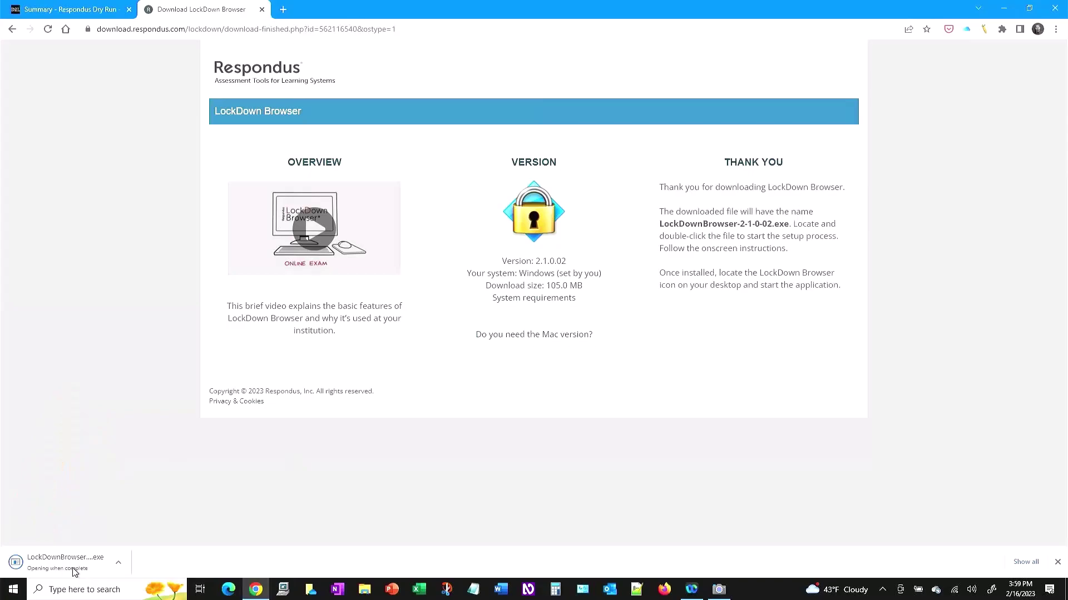
left_click(56, 562)
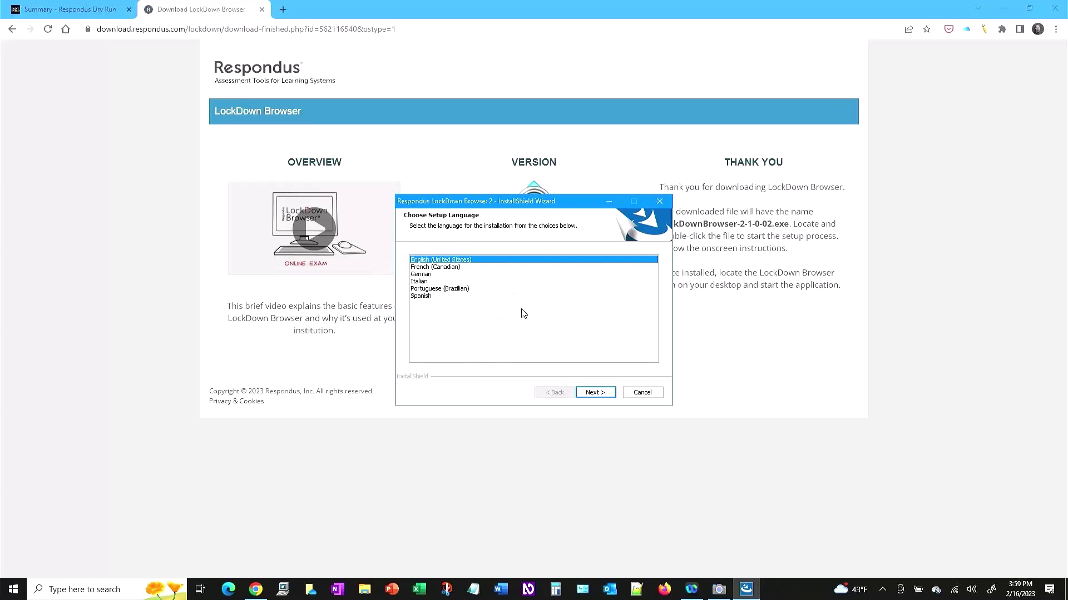
Choose English, accept the license terms, and install LockDown Browser 2 through to Finish.
left_click(595, 392)
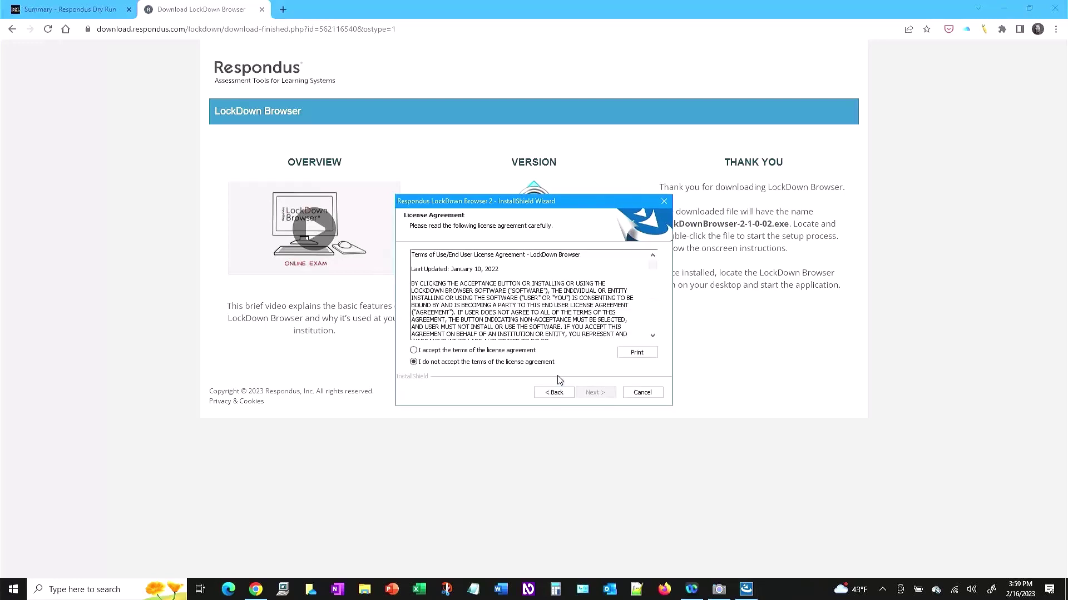
left_click(506, 352)
scroll(563, 303, "down", 10)
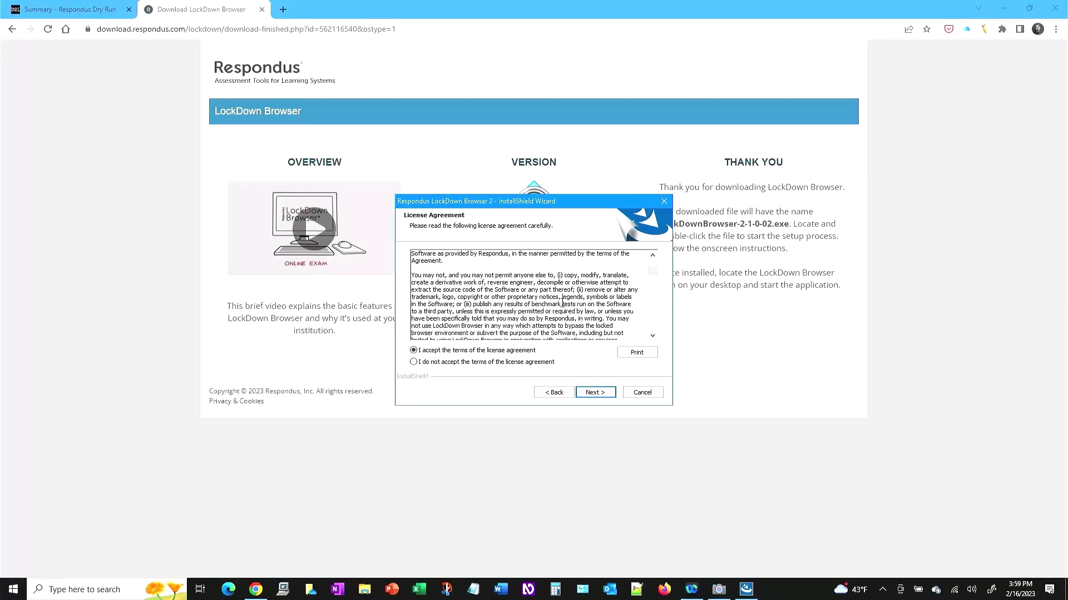
scroll(562, 303, "down", 10)
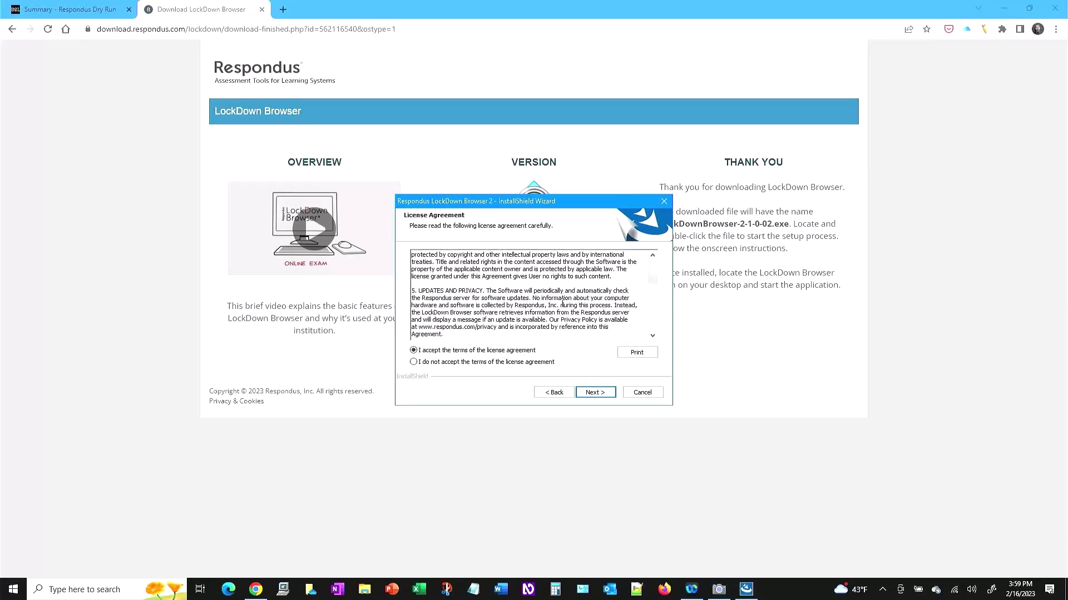
scroll(563, 303, "down", 8)
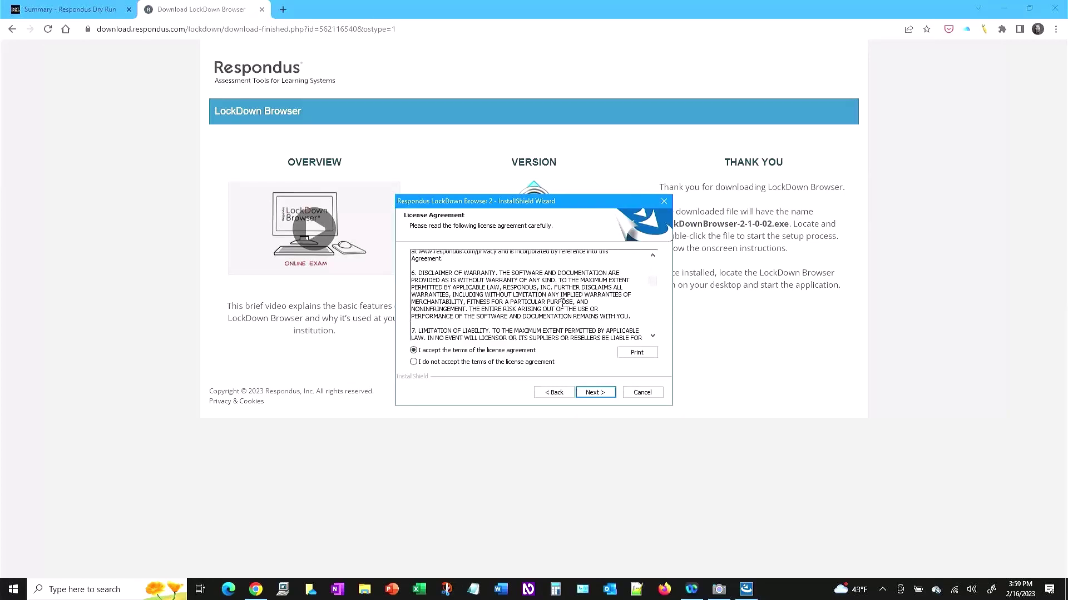
left_click(595, 392)
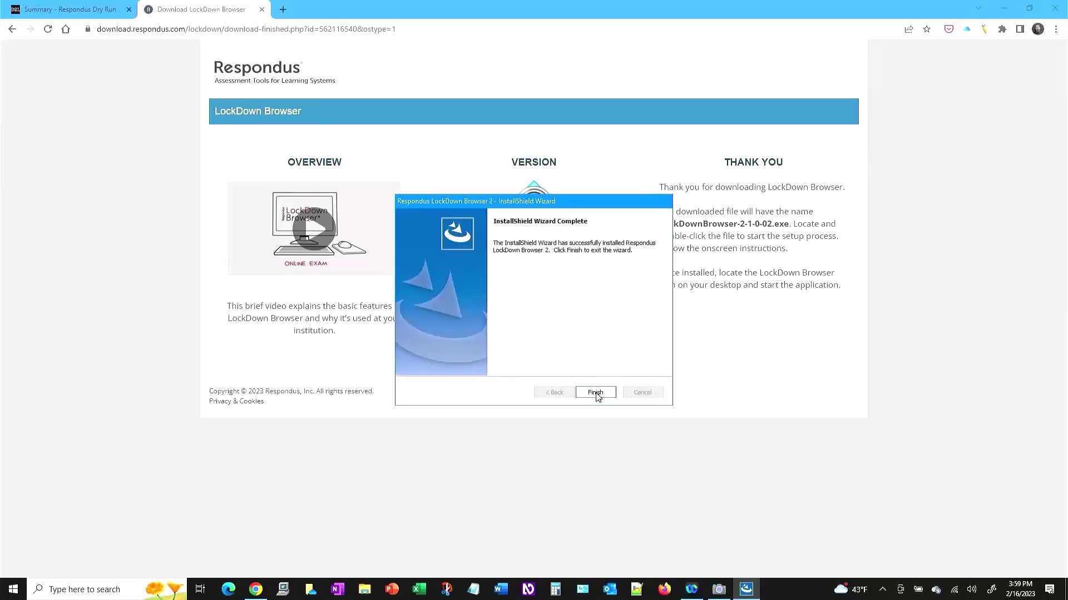
left_click(595, 393)
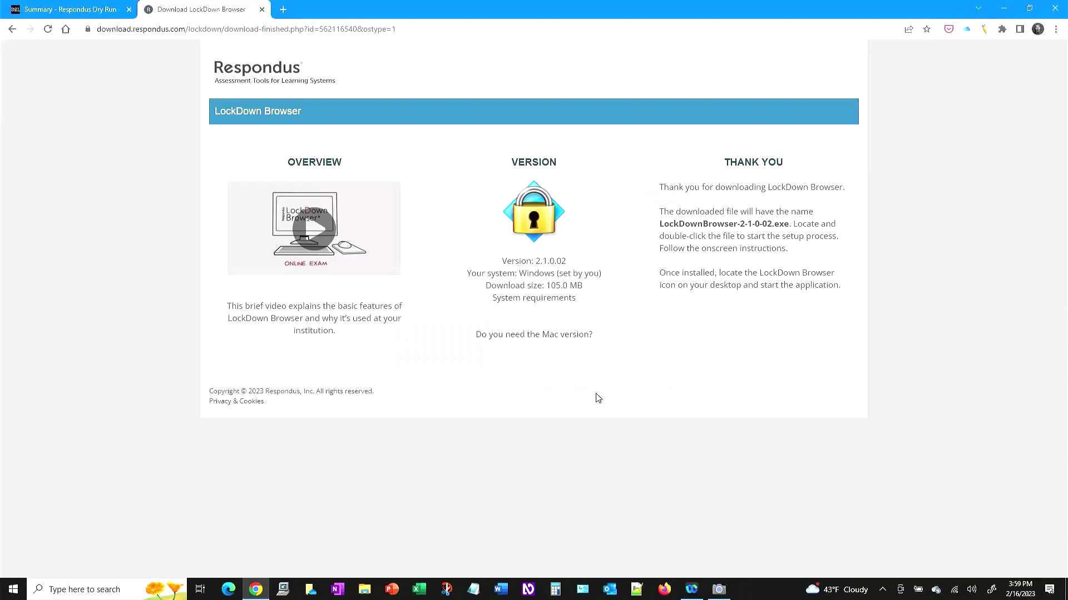
From the Respondus Dry Run quiz summary, launch the quiz and let Chrome open LockDown Browser.
left_click(113, 12)
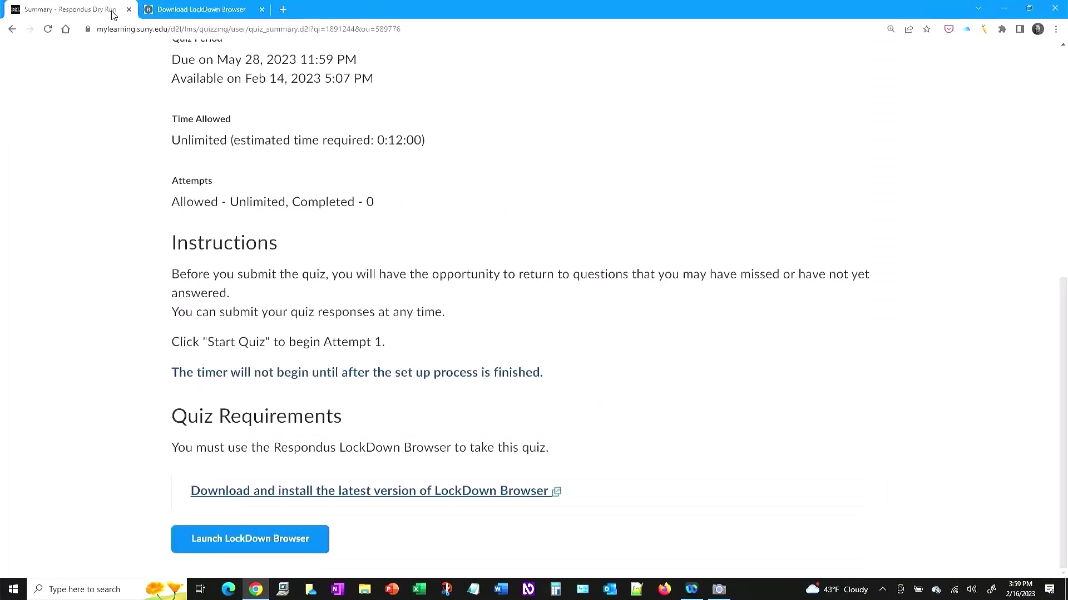
left_click(279, 547)
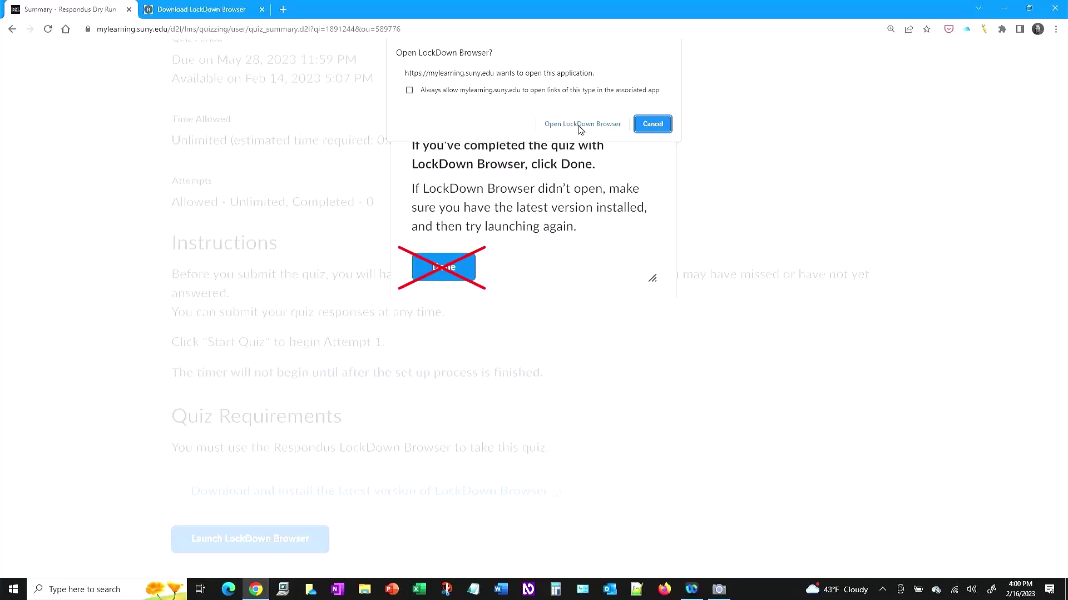
left_click(580, 124)
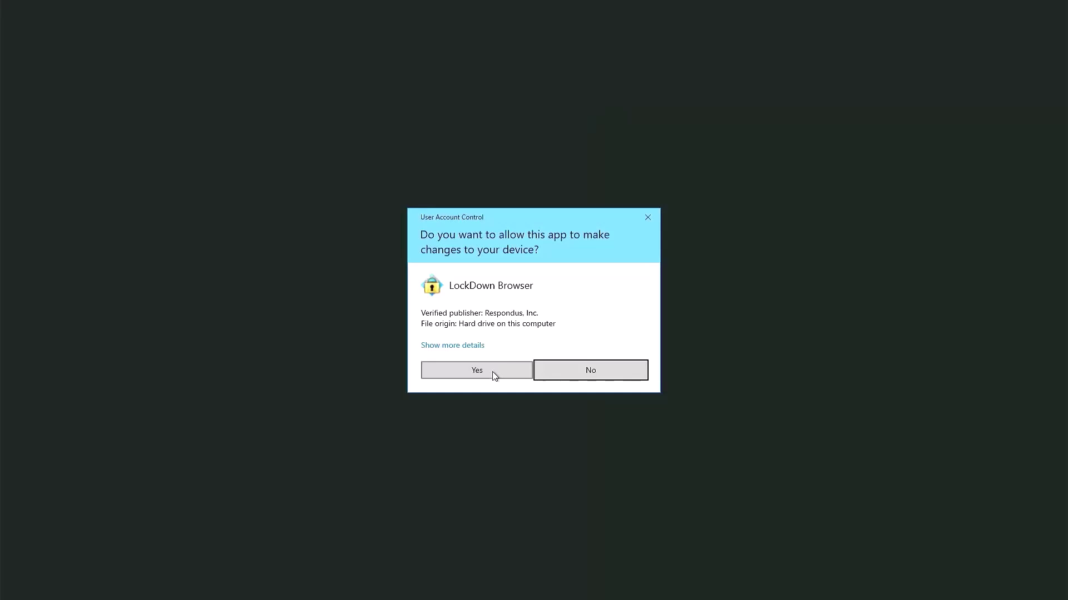
Approve the User Account Control prompt so LockDown Browser loads the Dry Run quiz page.
left_click(492, 372)
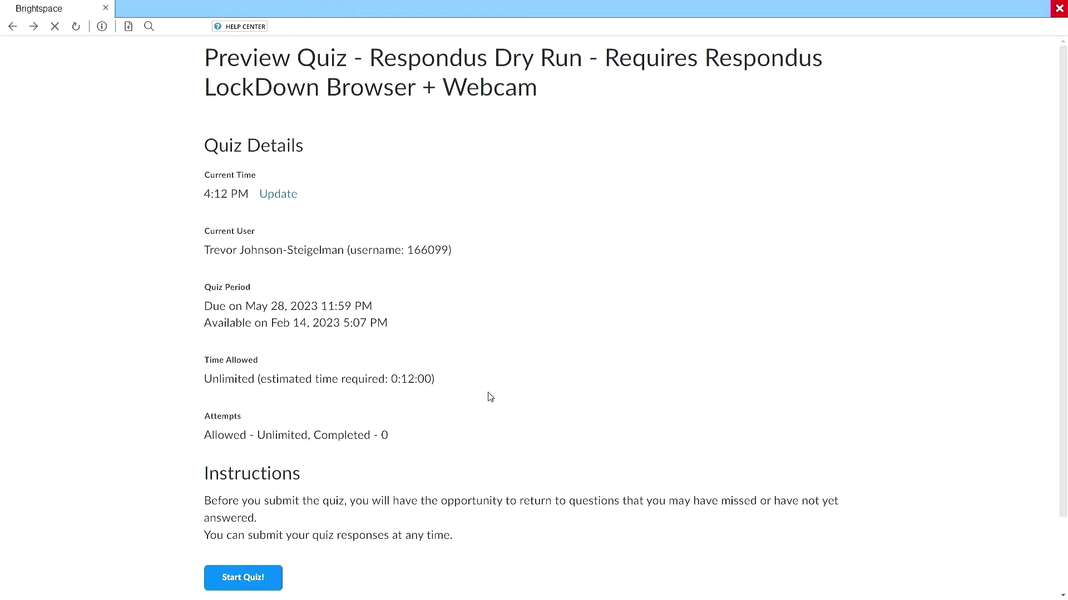
Start the Dry Run quiz, agree to the Respondus Monitor terms, and continue past the network check.
left_click(239, 587)
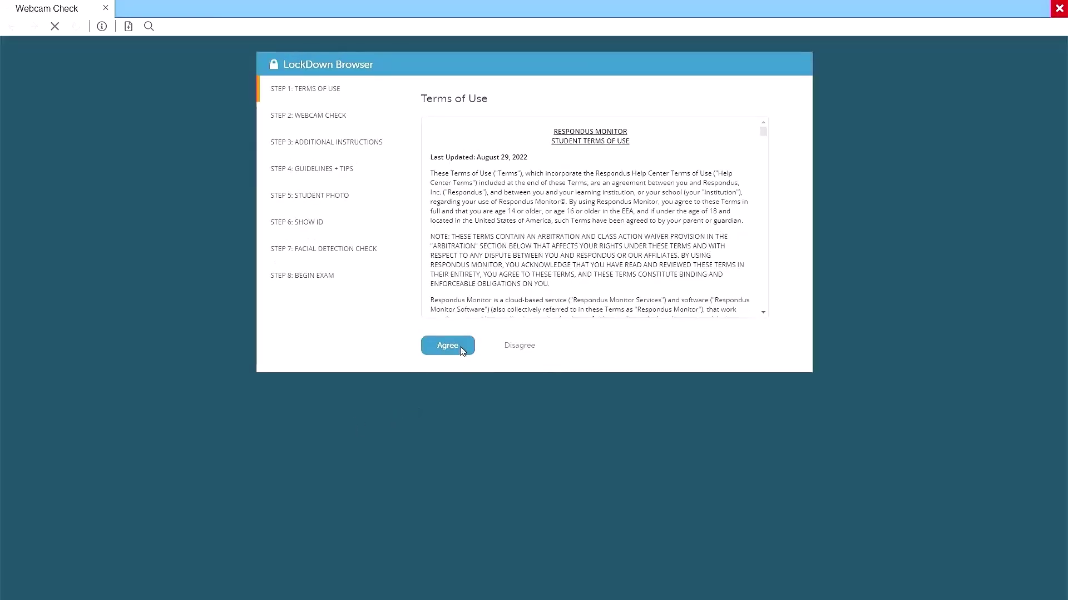
scroll(509, 267, "down", 5)
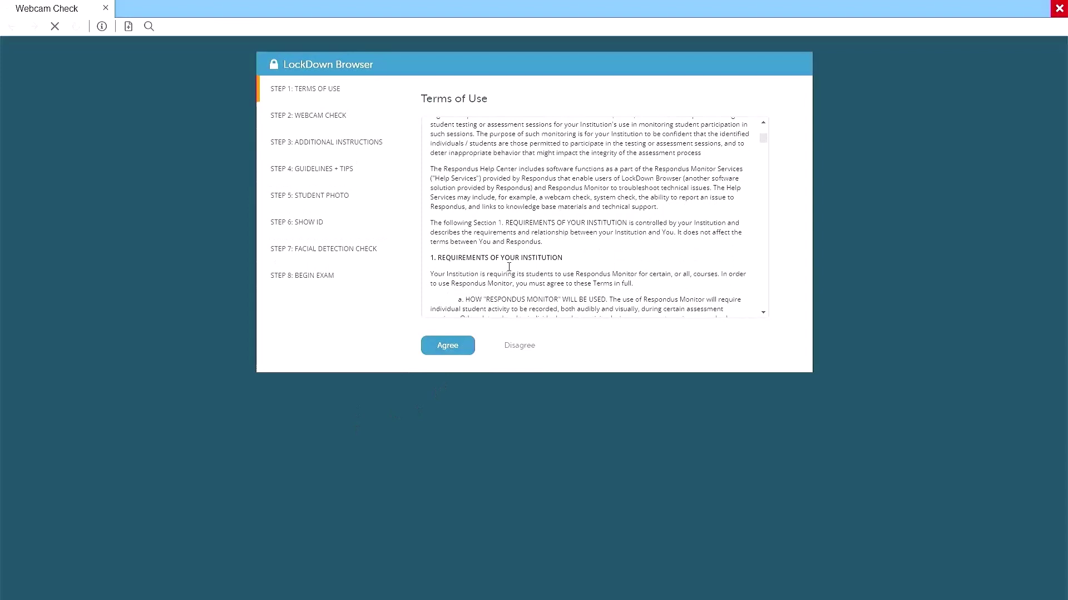
left_click(448, 349)
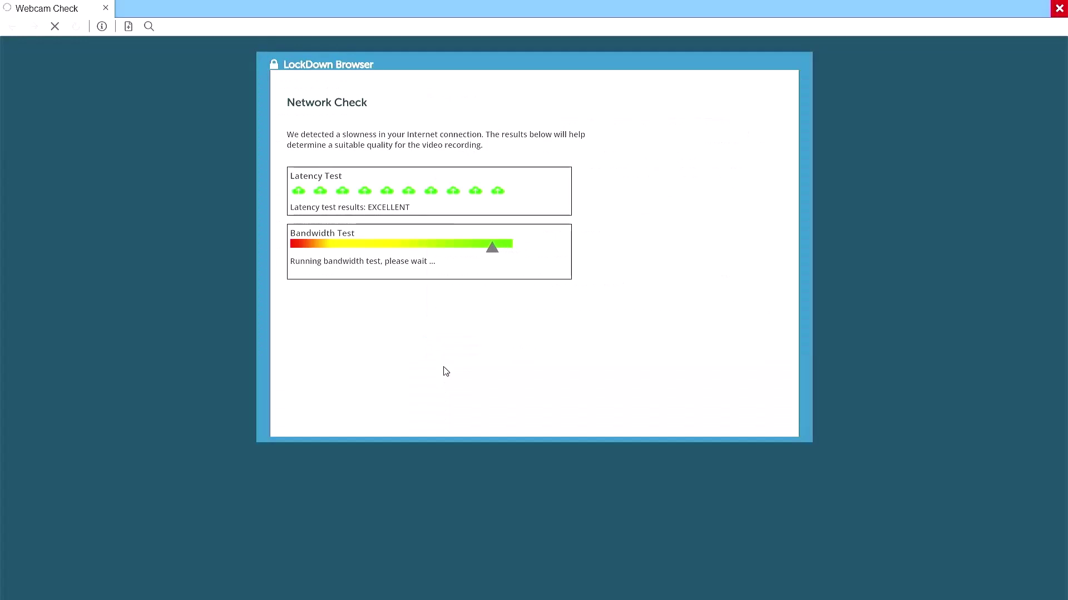
left_click(359, 314)
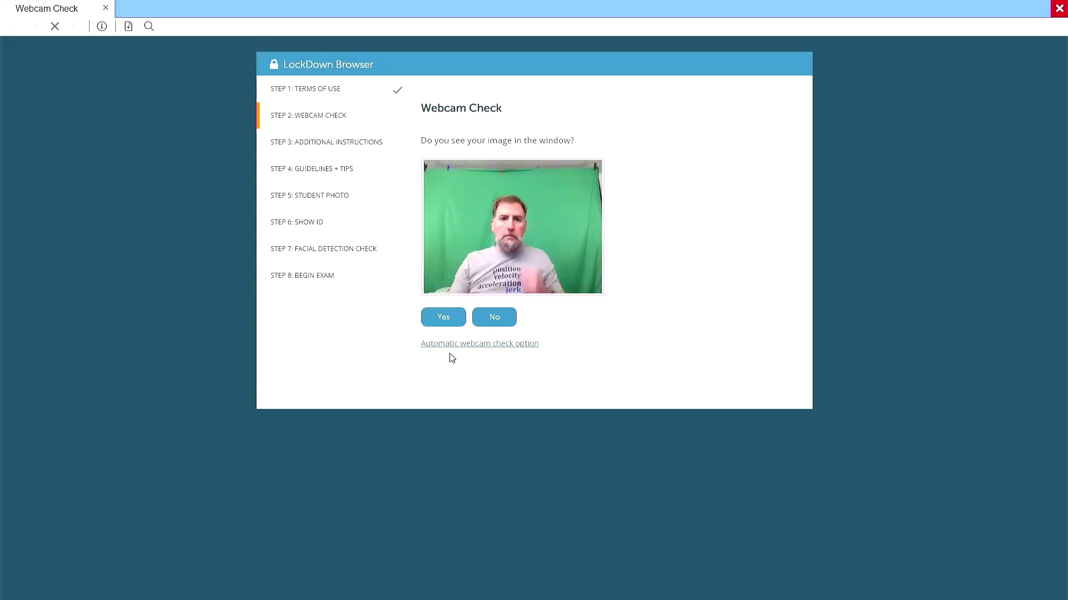
Confirm the webcam image, record and accept a five-second test video, and acknowledge the additional instructions.
left_click(445, 319)
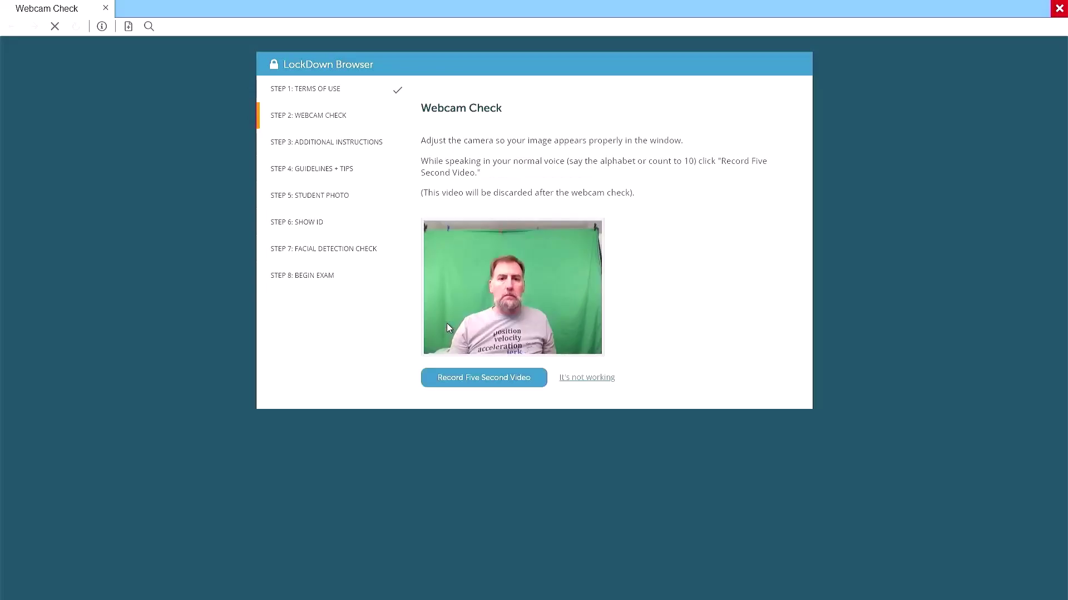
left_click(467, 380)
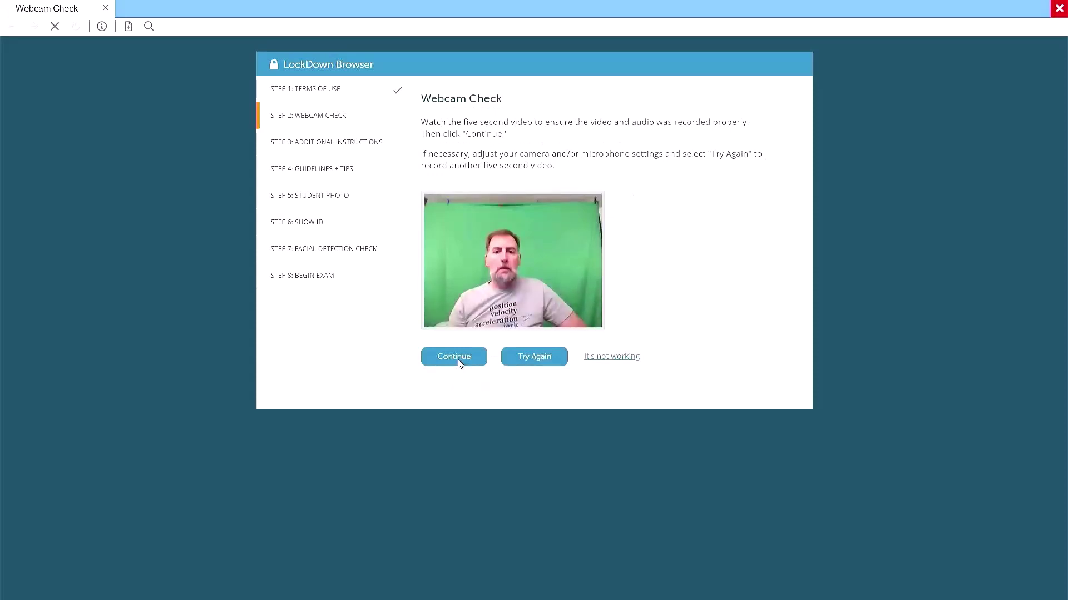
left_click(460, 364)
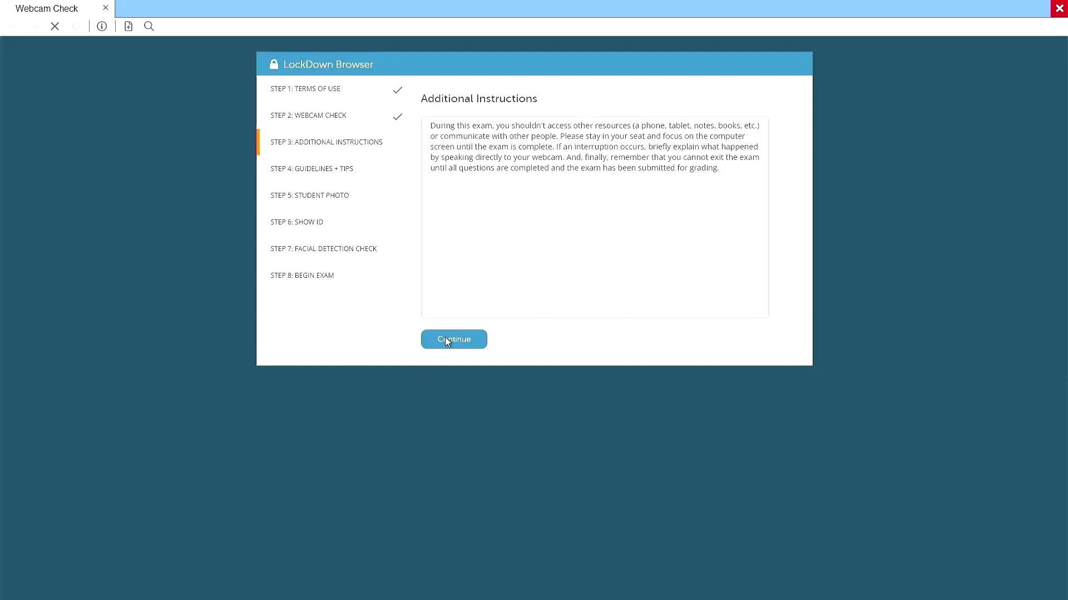
left_click(448, 341)
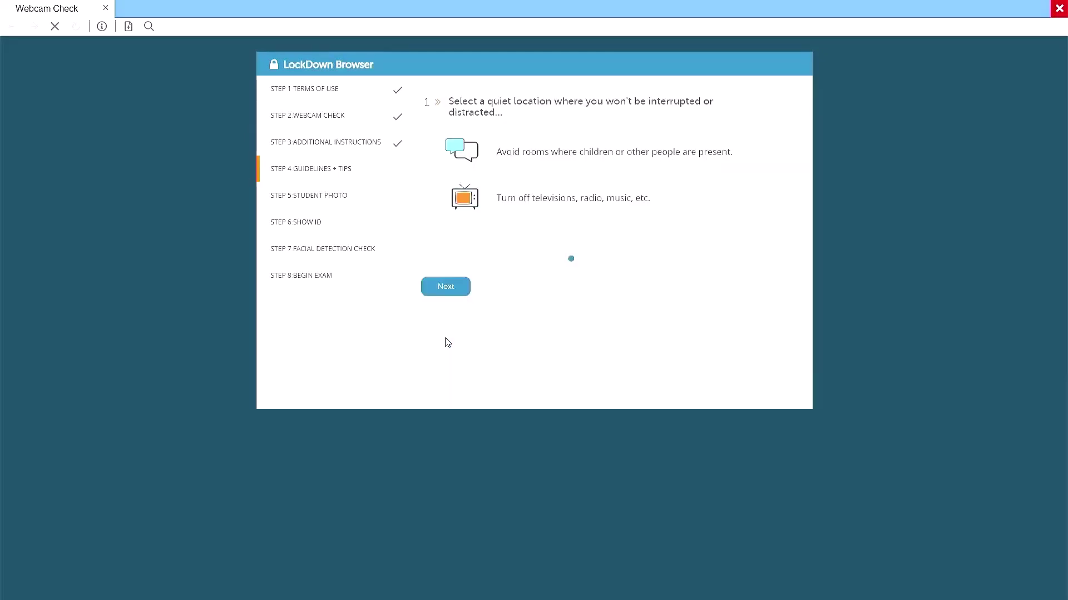
Page through the remaining exam-taking tips and reminders to reach the Student Photo step.
left_click(448, 287)
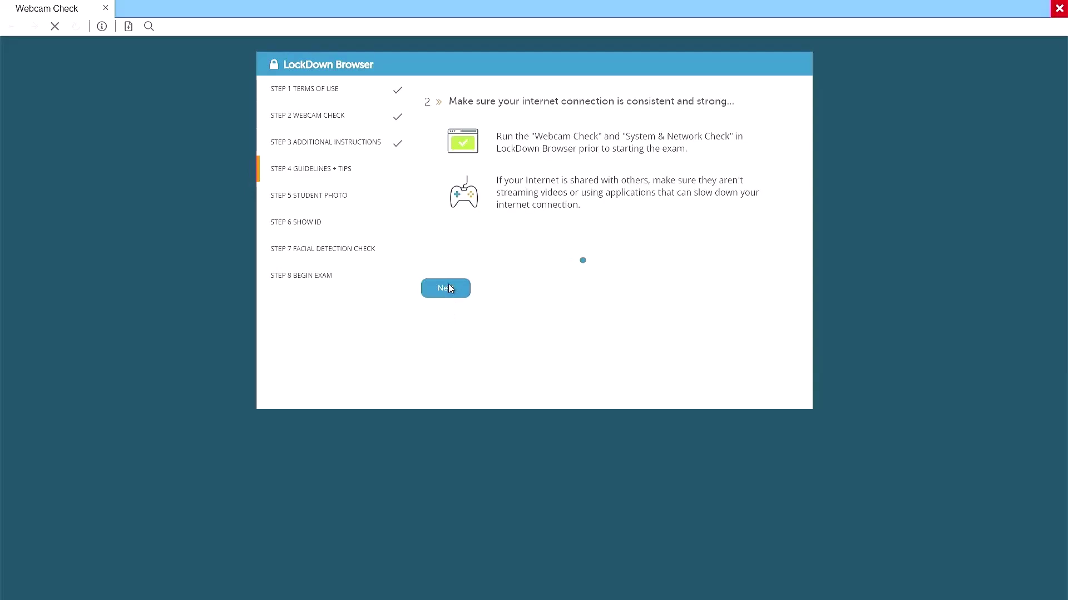
left_click(450, 288)
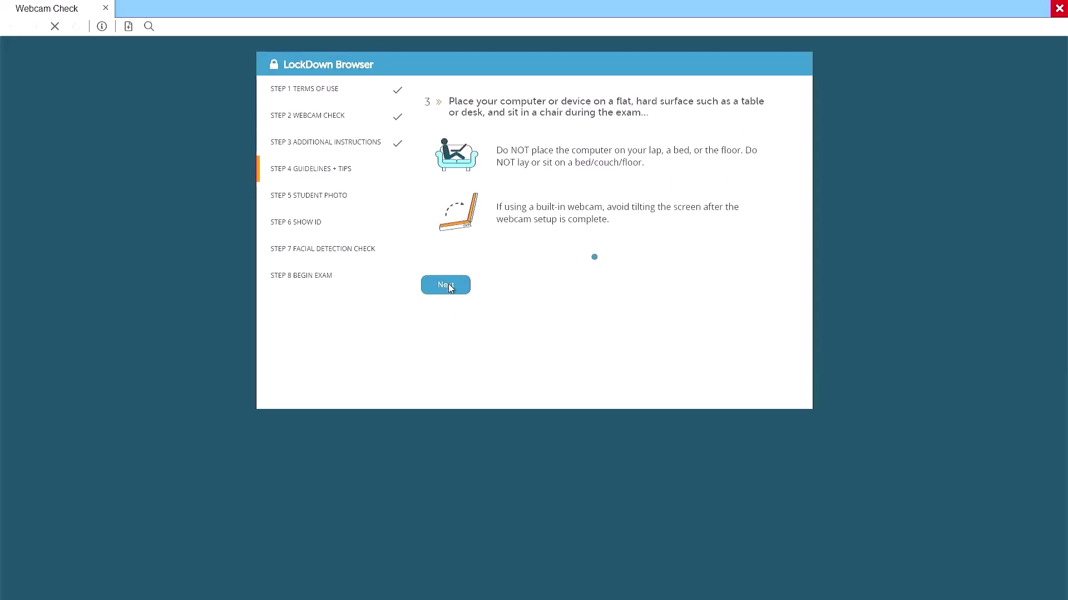
left_click(450, 286)
left_click(450, 285)
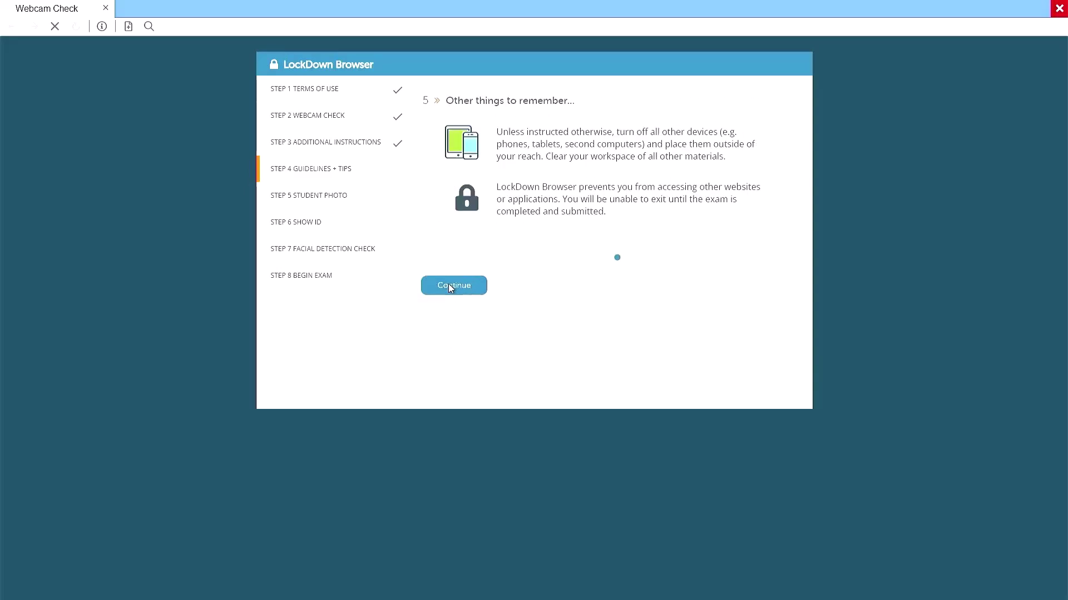
left_click(449, 285)
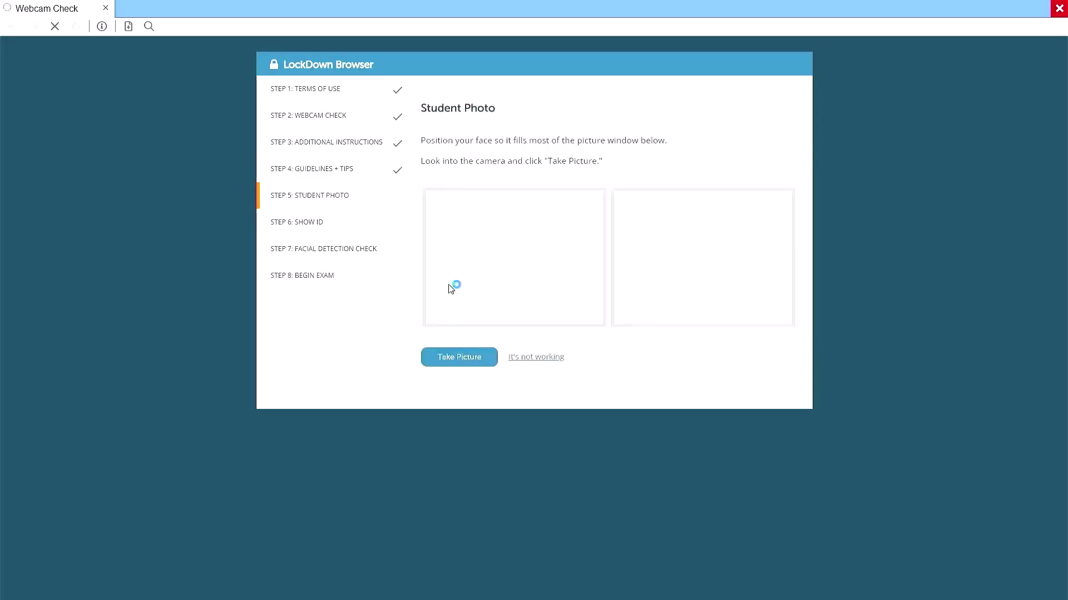
Take the student's webcam photo, retake it once, and accept the result.
left_click(464, 357)
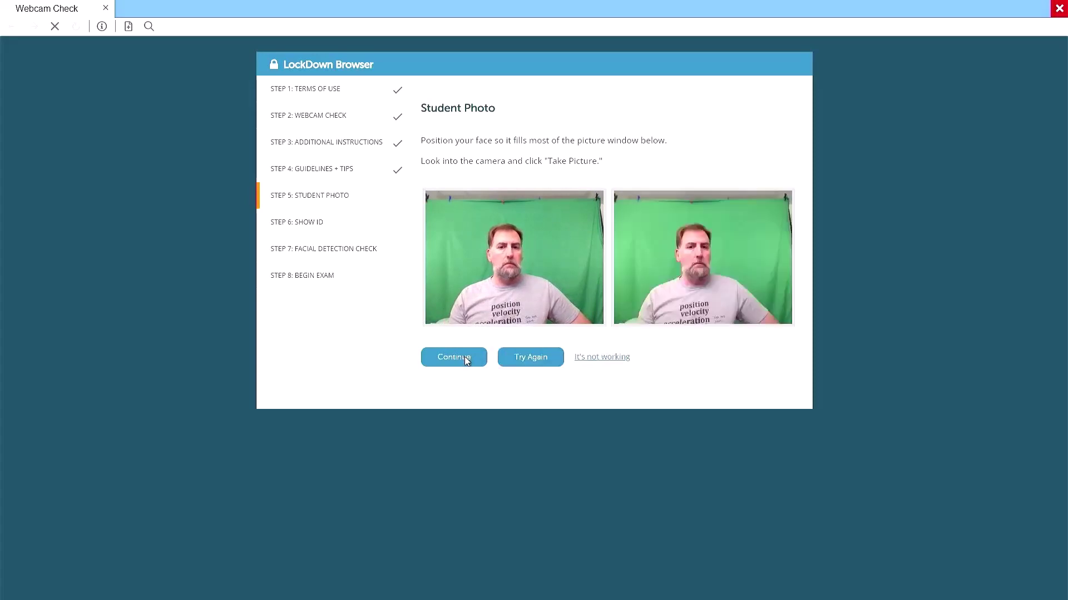
left_click(538, 358)
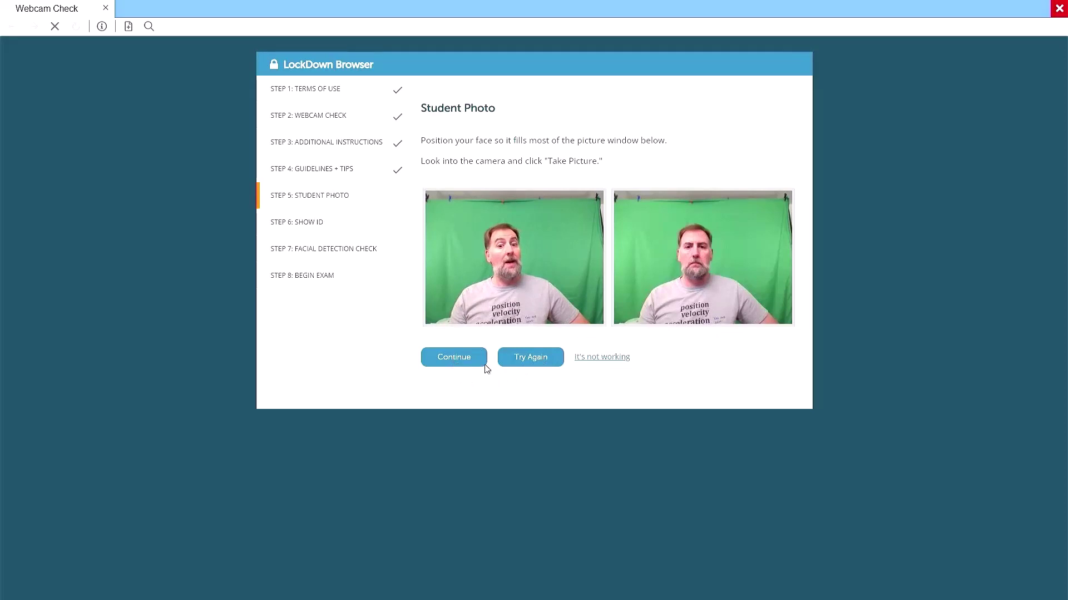
left_click(469, 356)
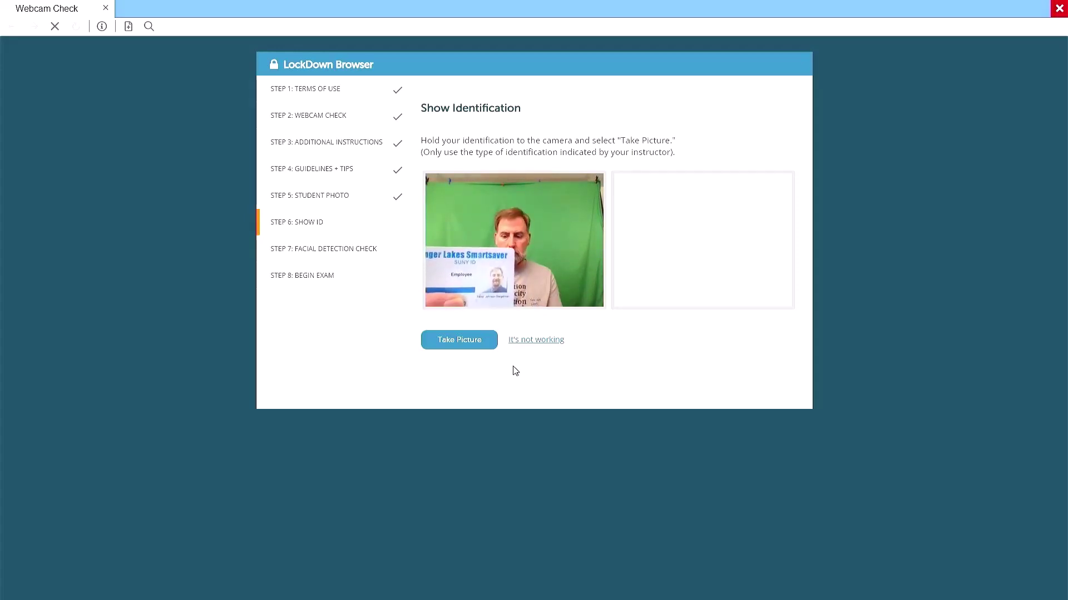
Photograph the ID card held up to the webcam and accept the picture.
left_click(472, 340)
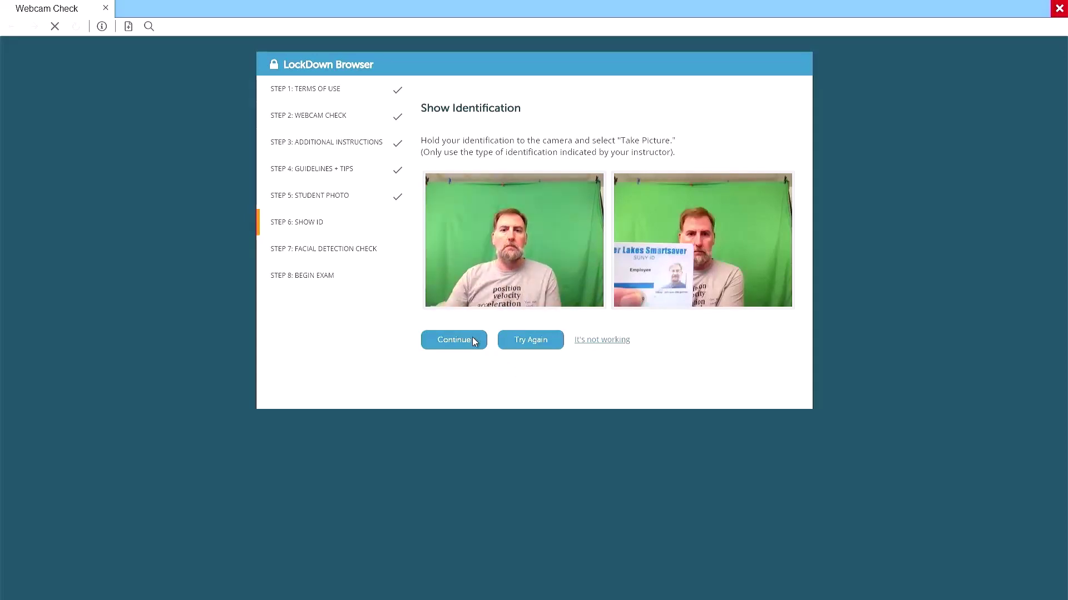
left_click(457, 341)
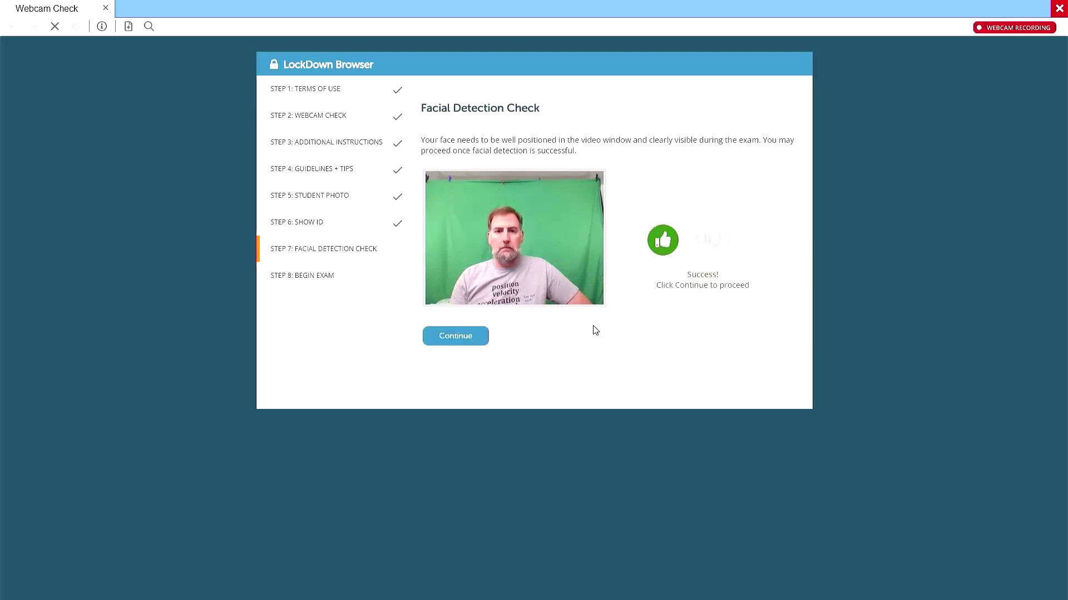
Continue past the successful facial detection check to start the Dry Run exam.
left_click(450, 343)
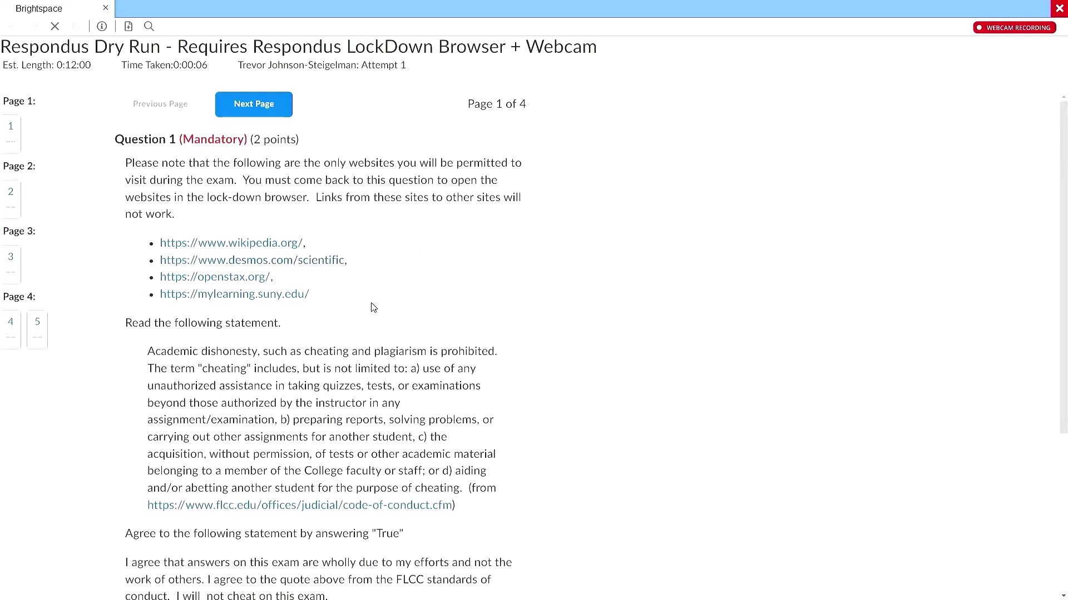
Open the allowed Desmos scientific calculator site in a new tab, then return to the quiz tab.
scroll(387, 295, "down", 2)
scroll(387, 294, "down", 5)
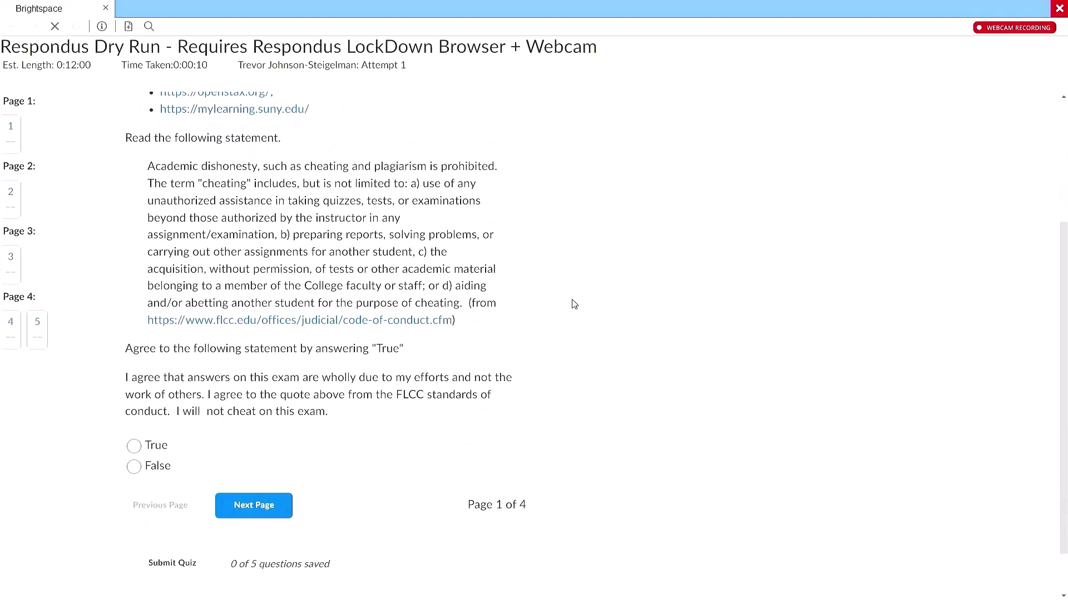
scroll(555, 302, "up", 4)
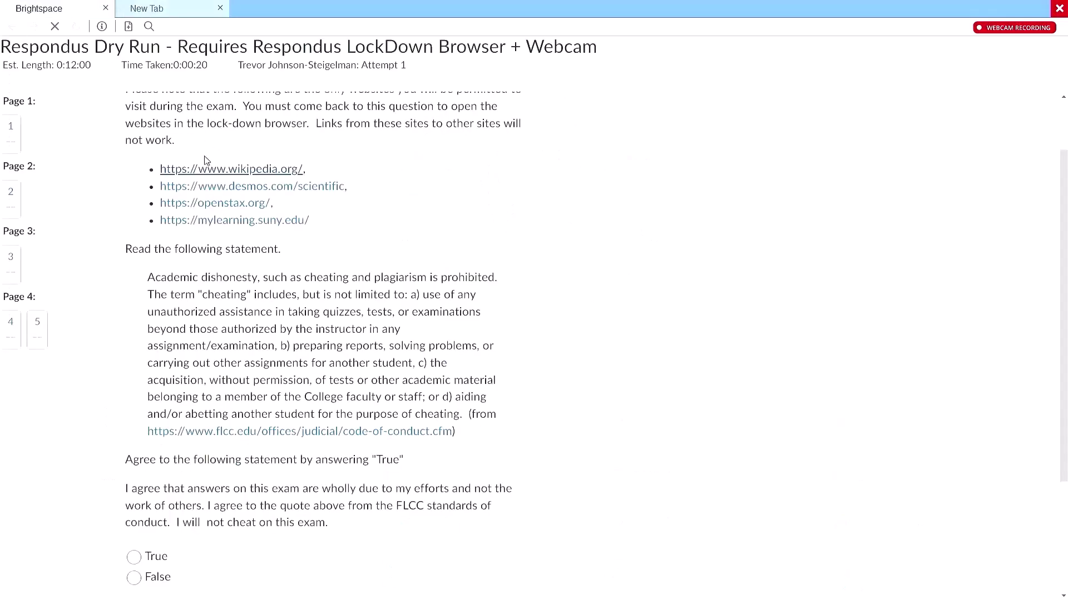
left_click(223, 188)
left_click(72, 9)
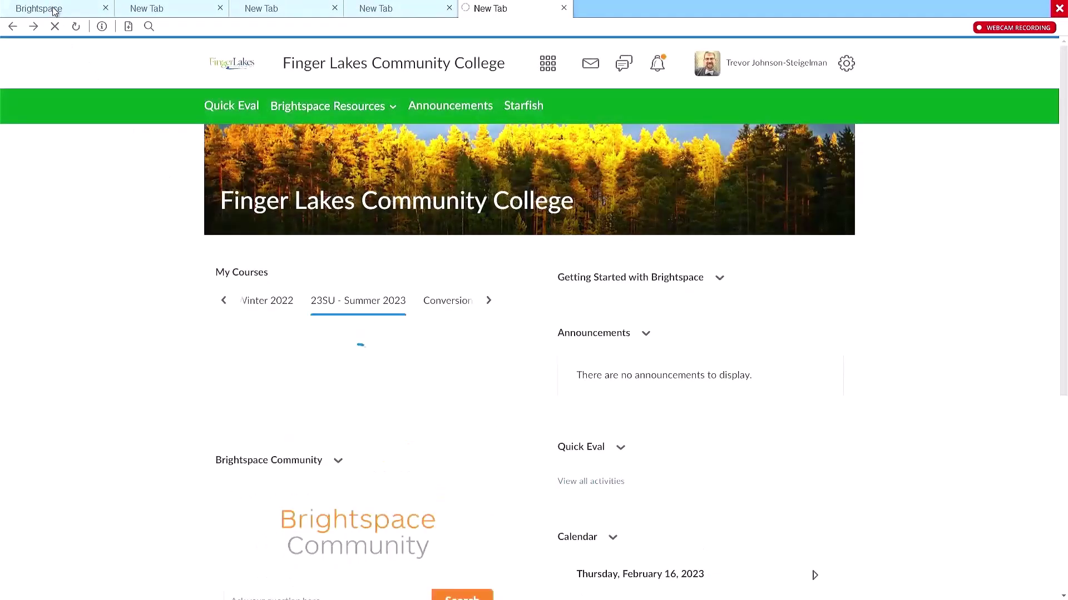
left_click(54, 11)
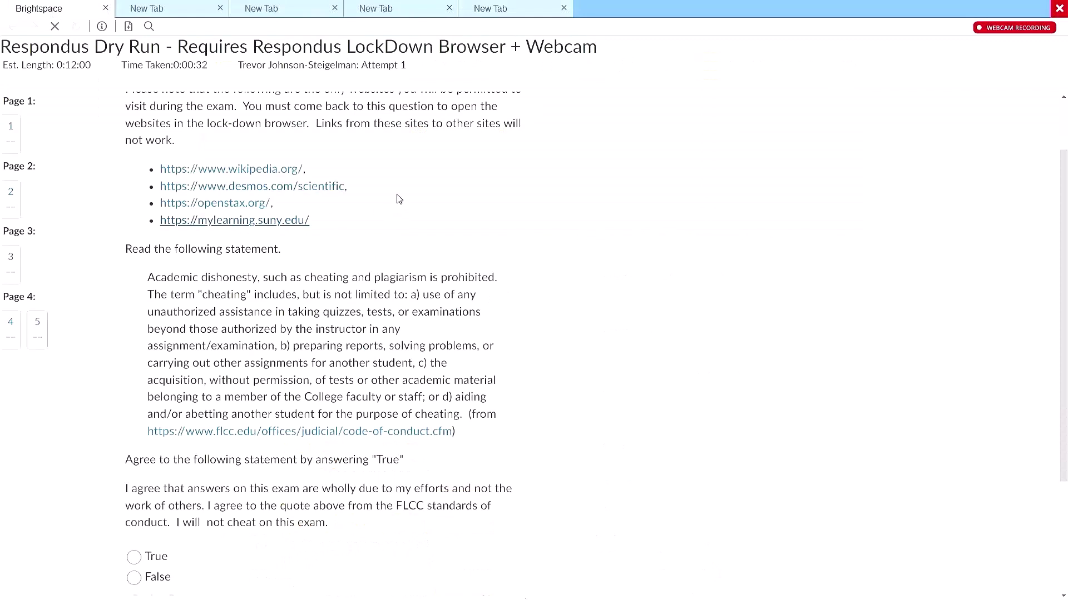
scroll(398, 199, "down", 3)
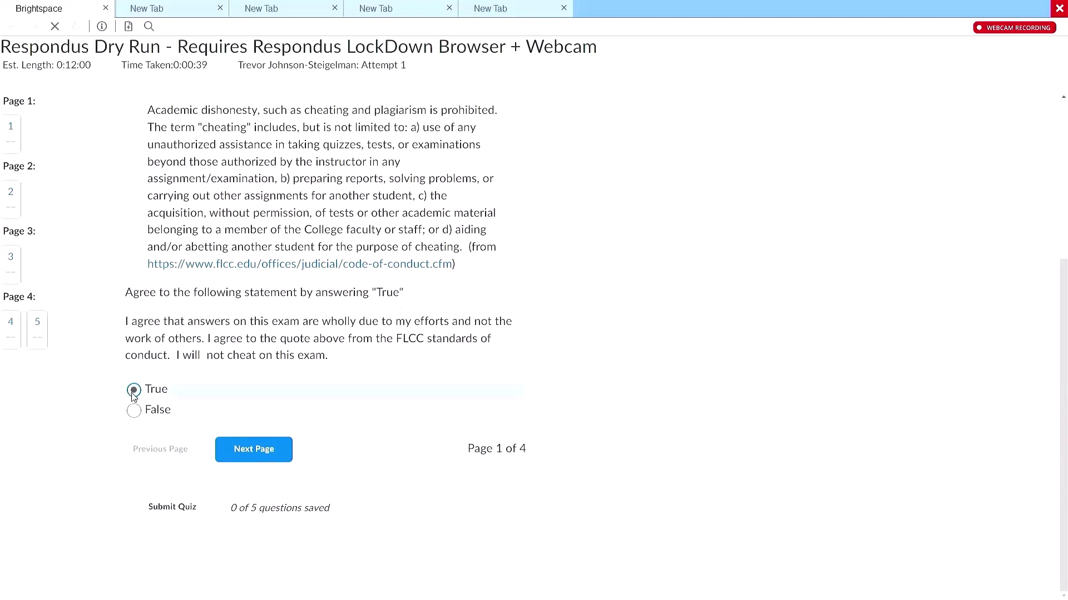
Answer Question 2 'Only during Module Exams and the Final Exam' and Question 4 'any of the above and no others', then submit.
left_click(240, 454)
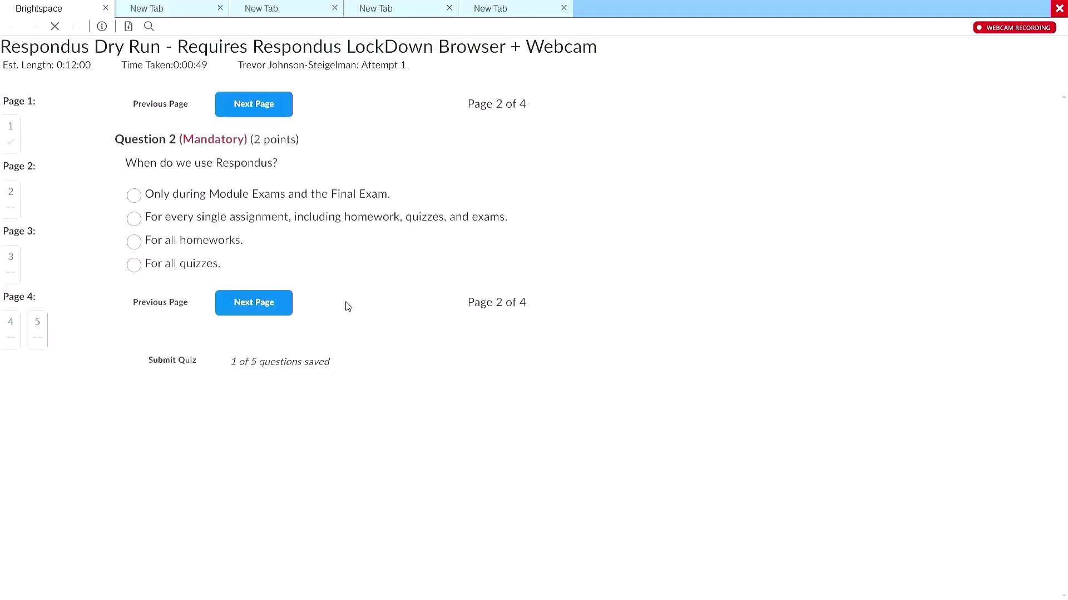
left_click(159, 199)
left_click(248, 307)
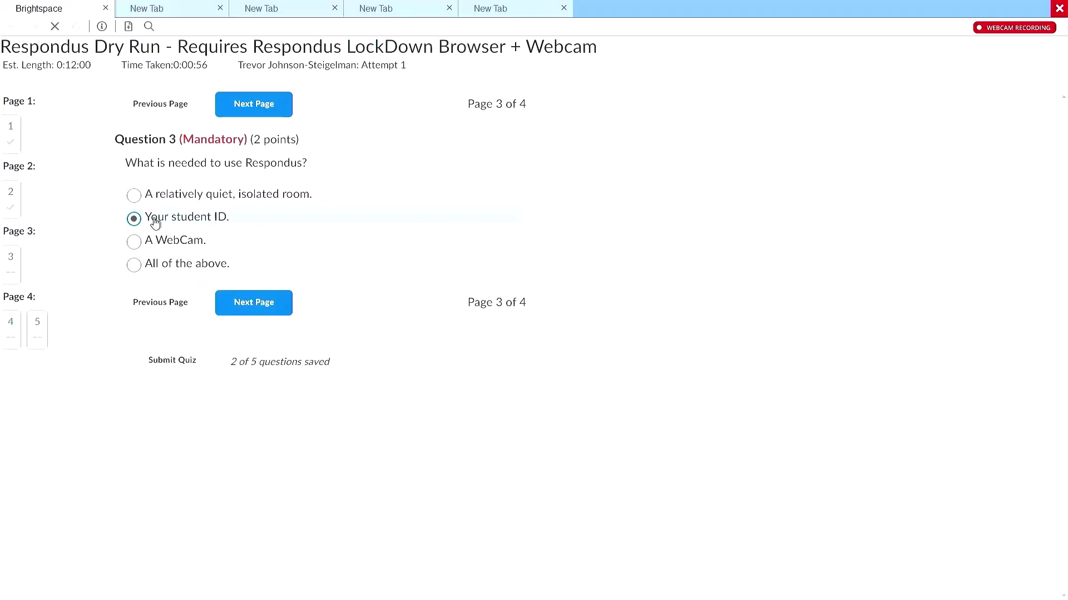
left_click(245, 303)
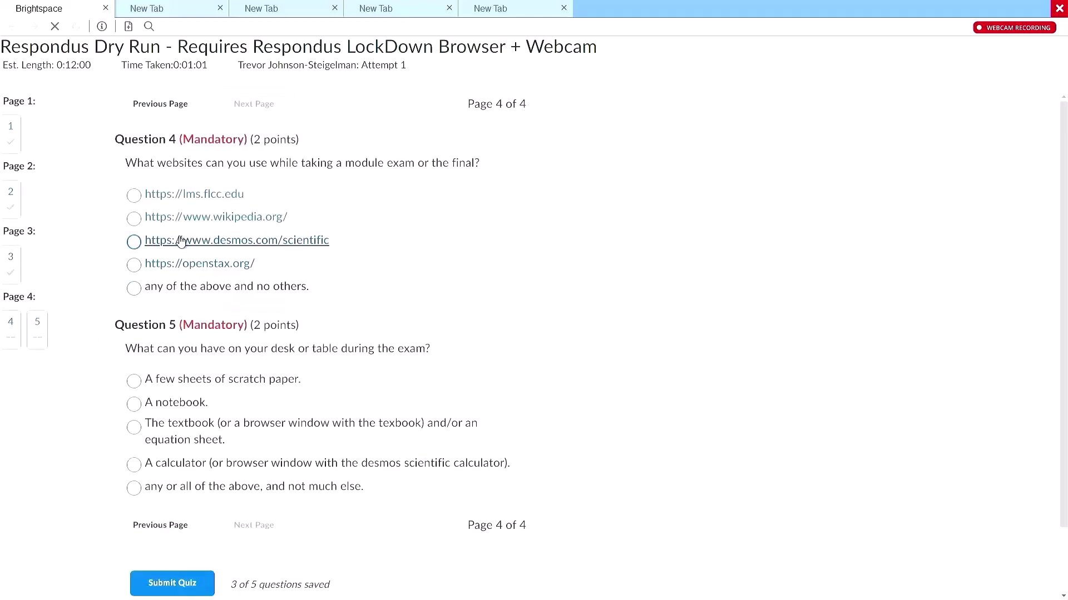
left_click(134, 288)
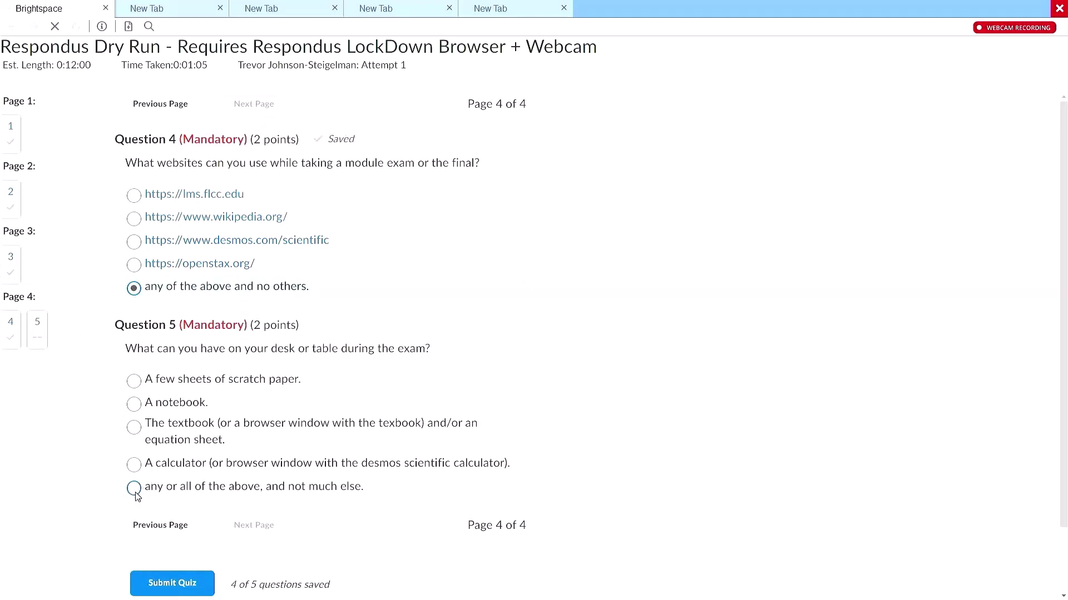
left_click(166, 585)
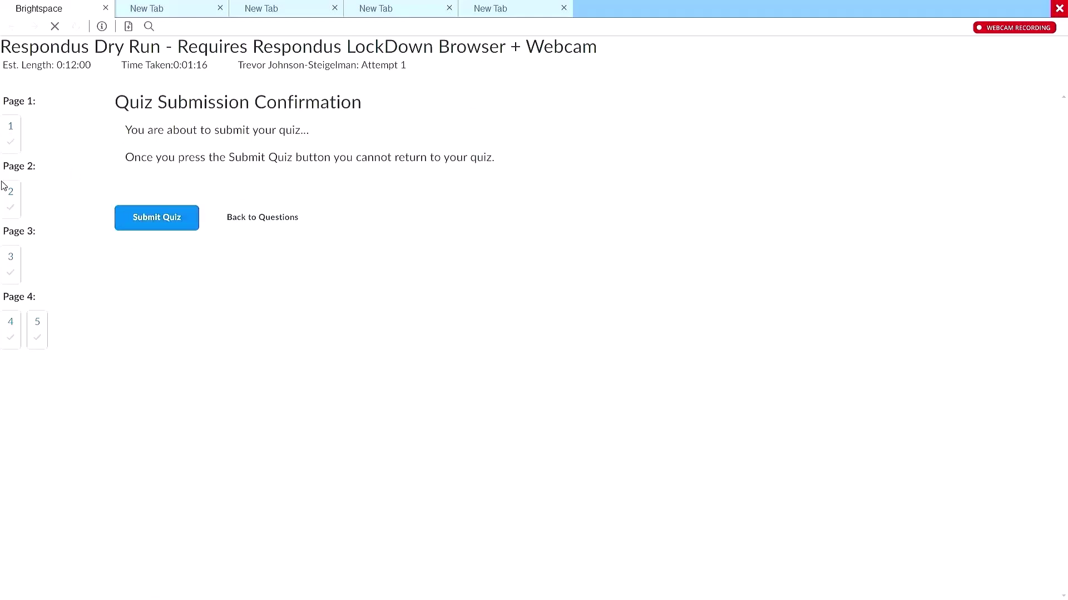
Confirm the final quiz submission and type 'Dra great gu' into the feedback box.
left_click(156, 218)
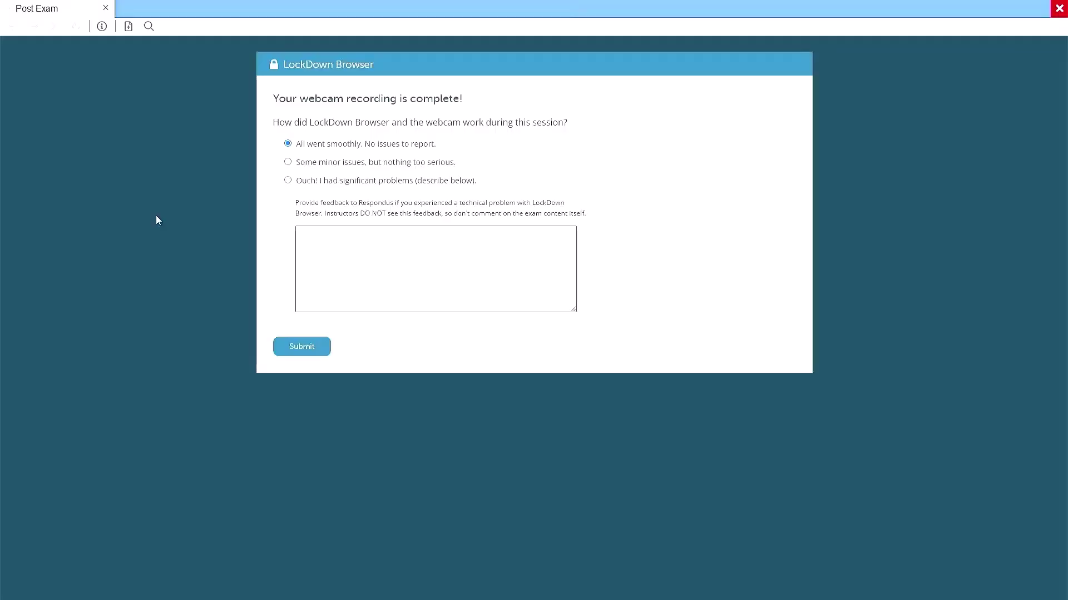
left_click(361, 250)
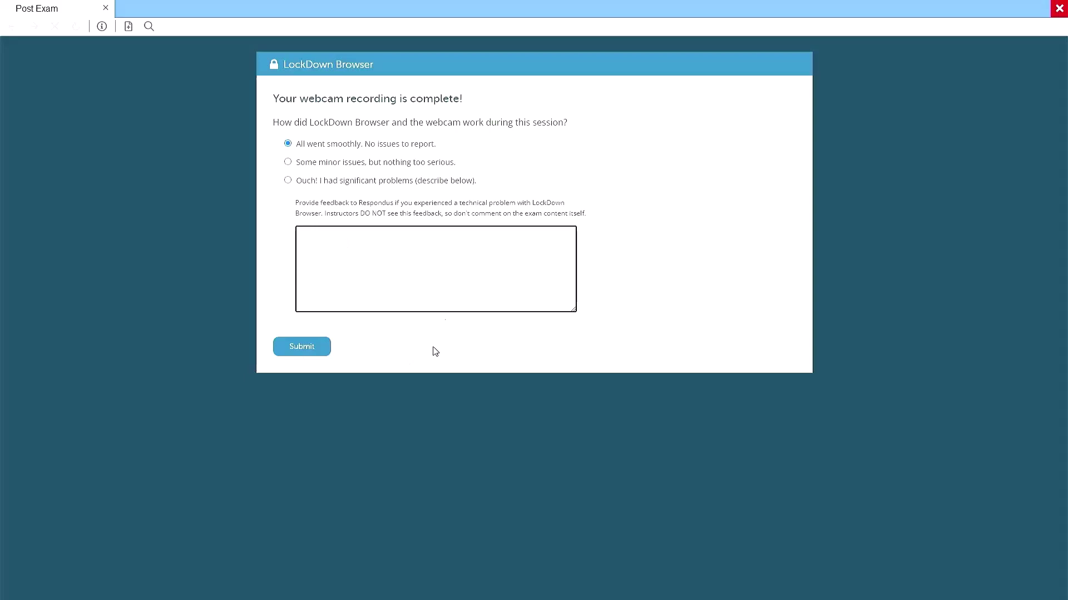
type("Dra great gu")
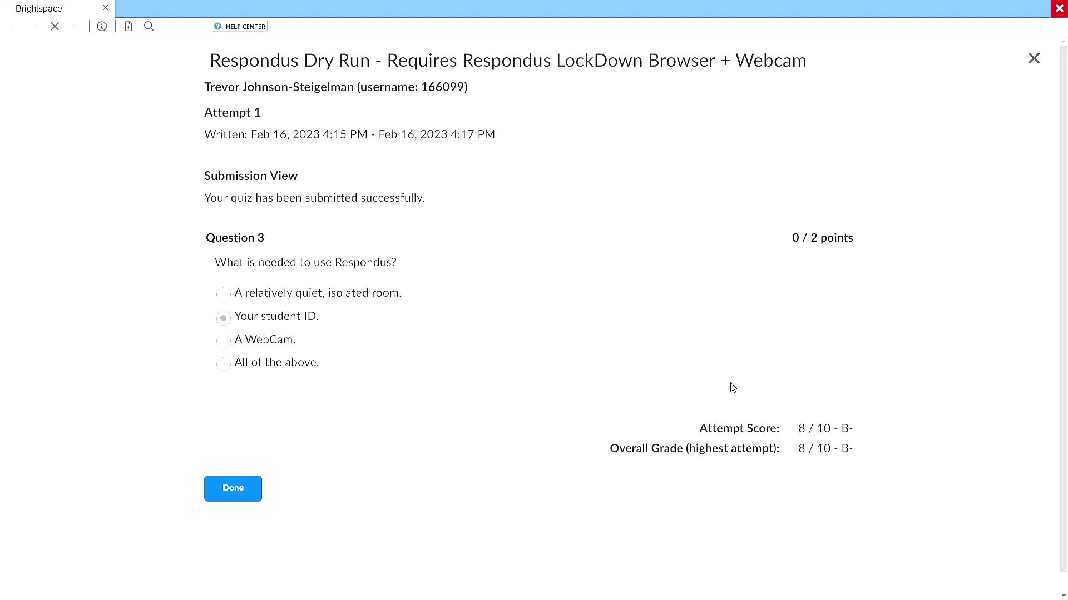
Close the 8 / 10 attempt view and return to the Quiz Submissions summary.
left_click(231, 492)
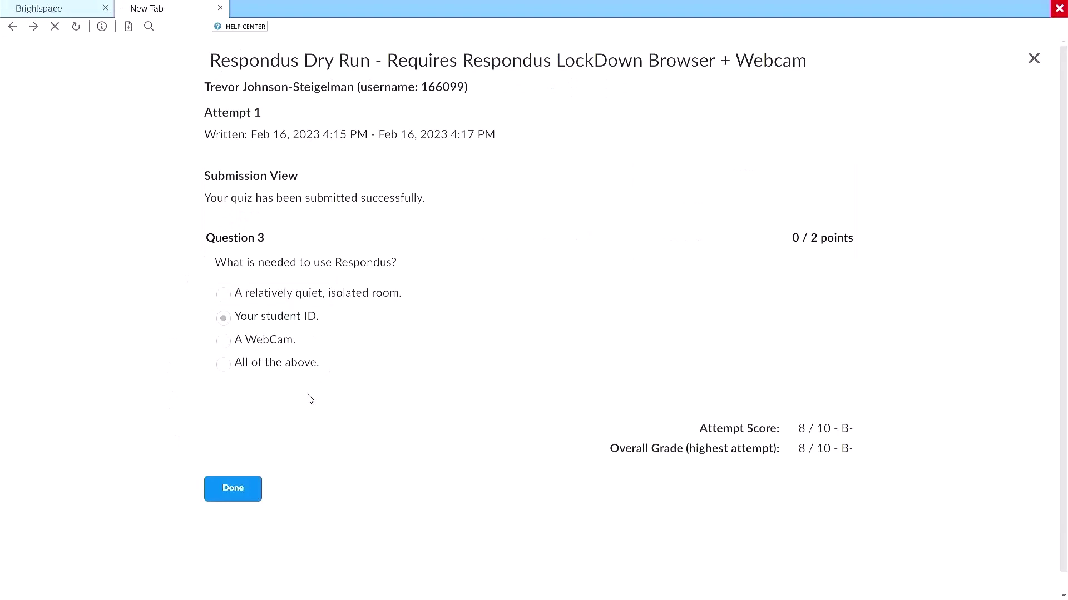
left_click(219, 489)
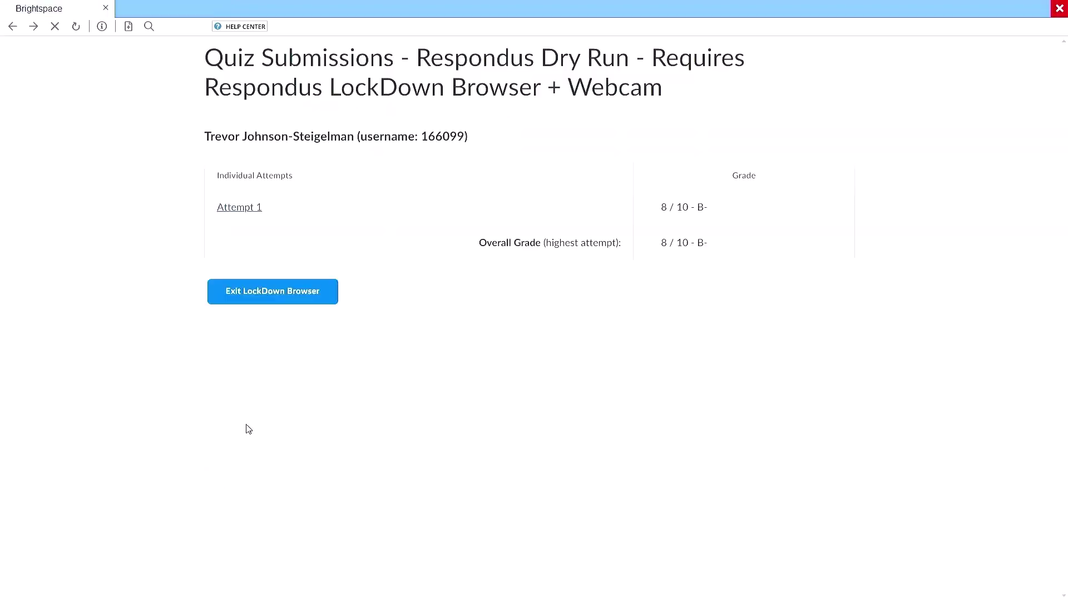
Exit LockDown Browser and confirm leaving with Yes.
left_click(265, 296)
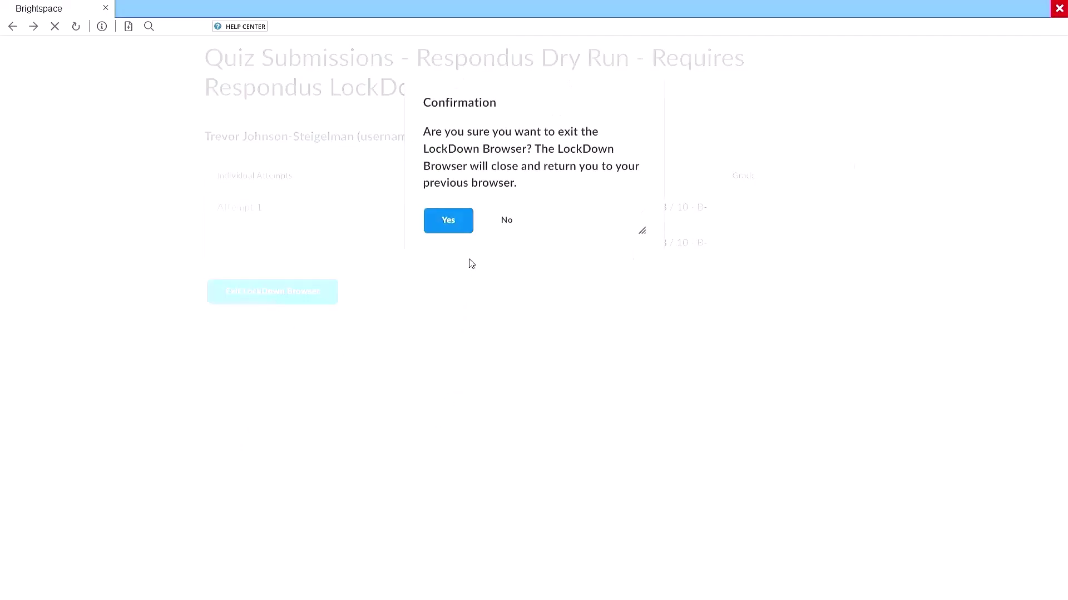
left_click(452, 224)
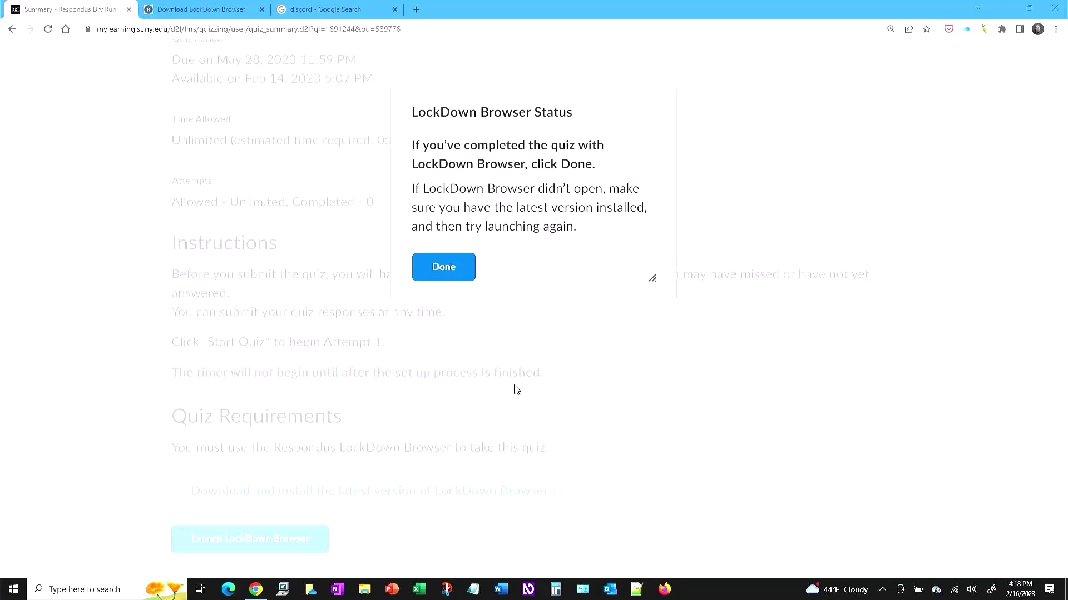
Dismiss the LockDown Browser Status dialog and go to the University Physics II U10 course home.
left_click(444, 268)
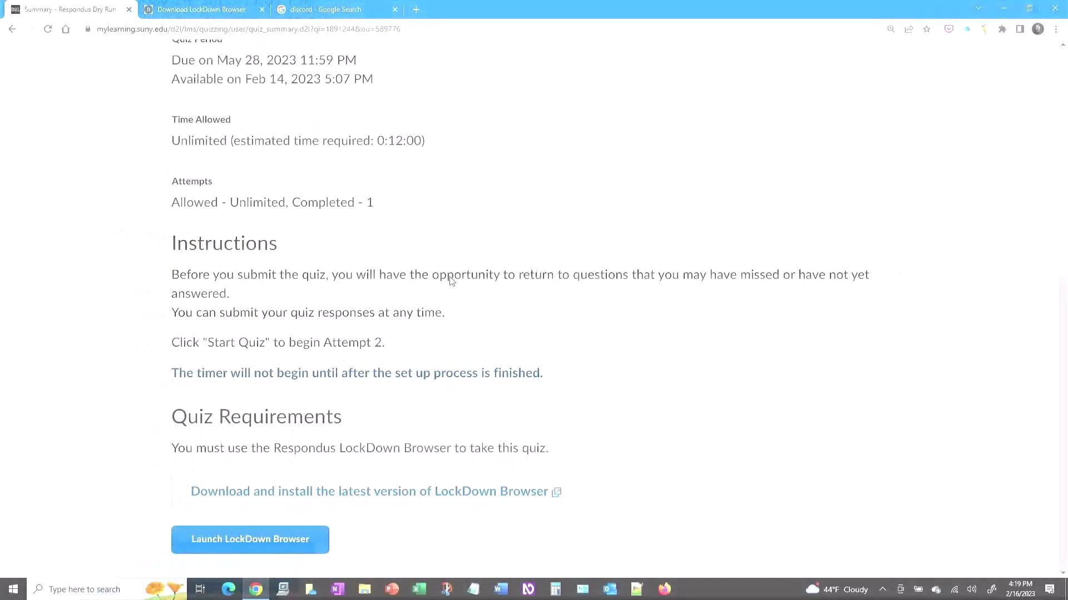
scroll(464, 322, "up", 2)
scroll(470, 310, "up", 4)
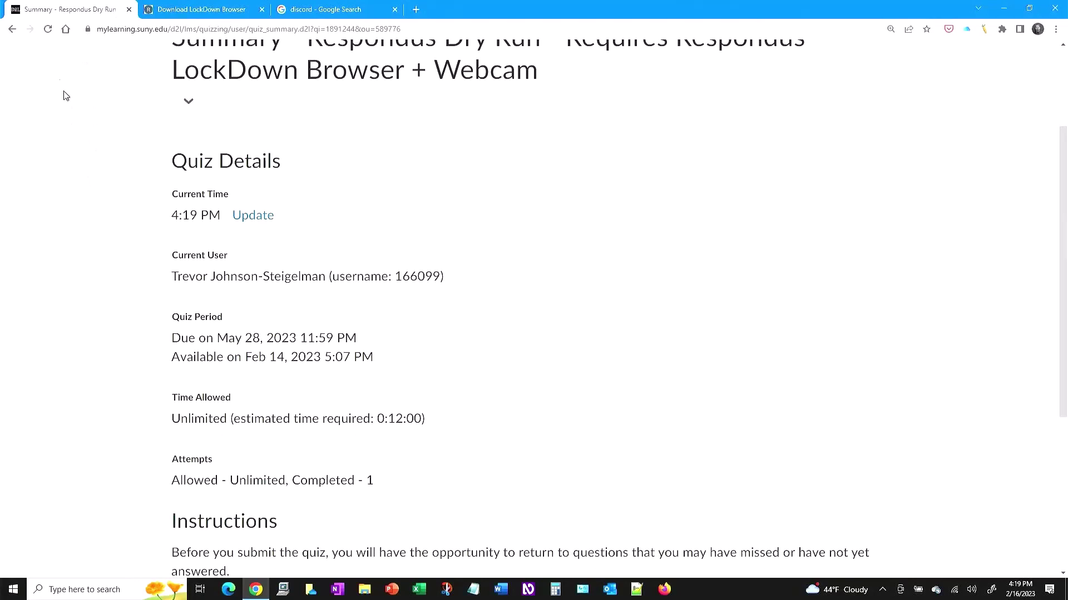
scroll(86, 138, "up", 3)
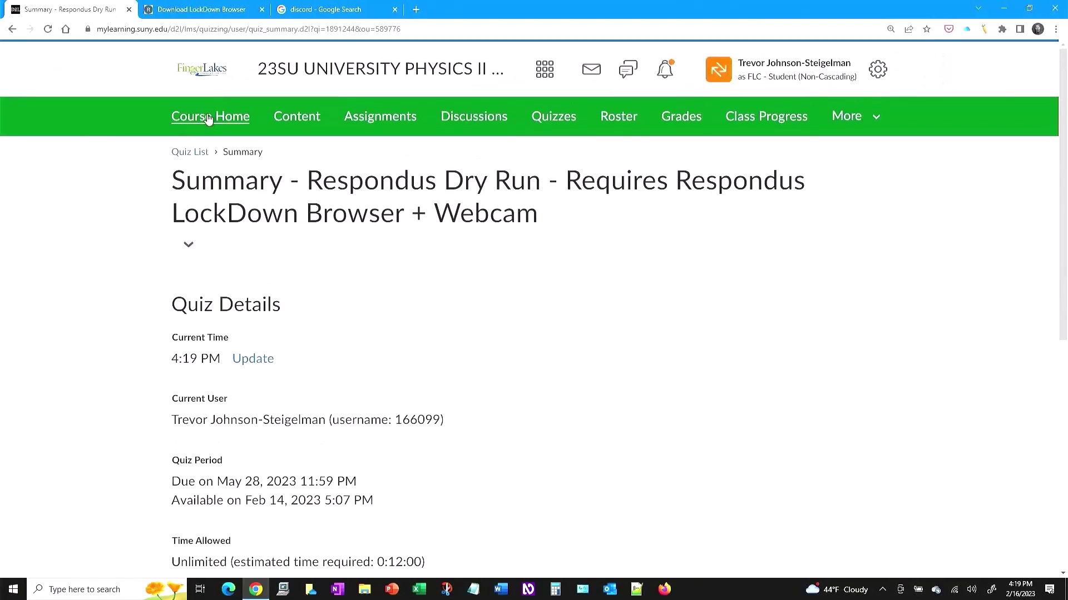
left_click(206, 119)
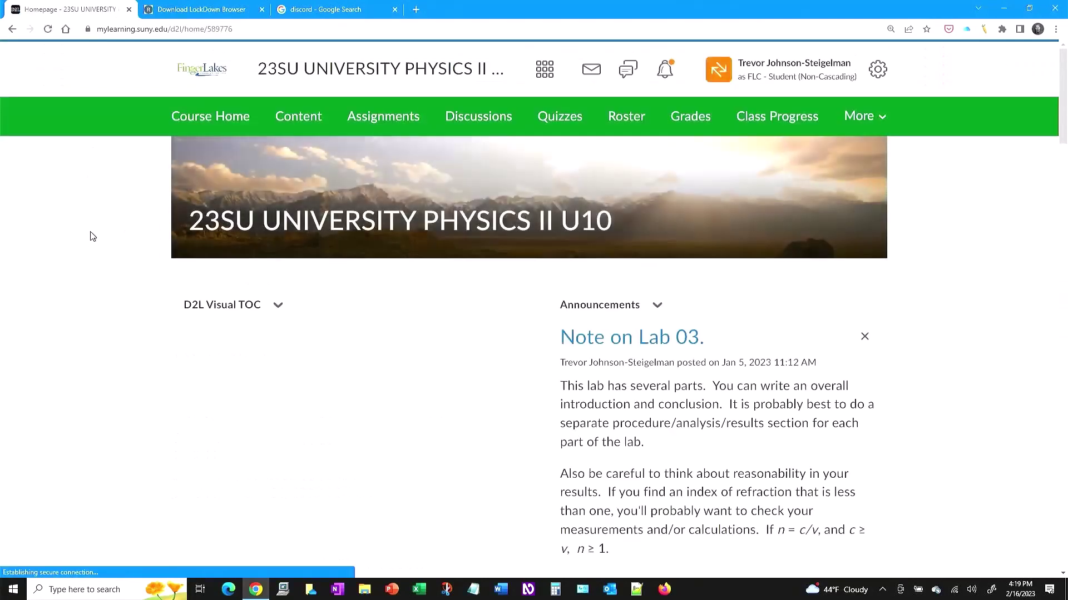